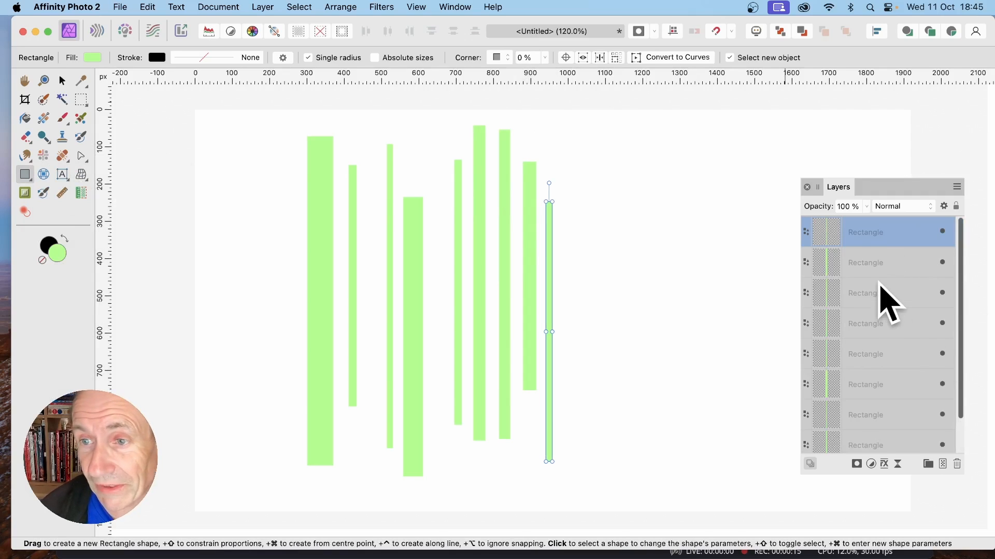
Step: Group all the rectangle layers and rasterise the group into a single pixel layer
scroll(891, 293, down, 2)
shift+click(877, 433)
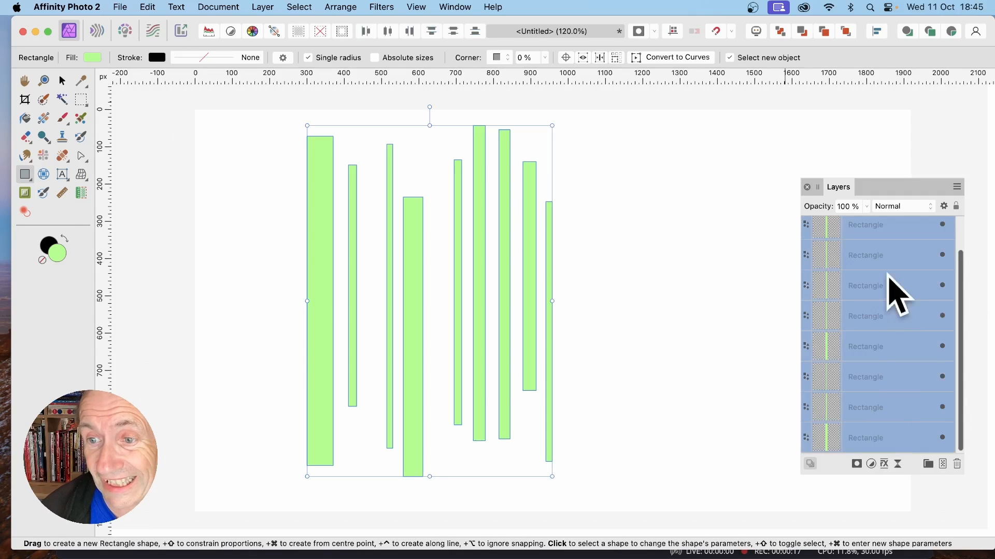
right_click(866, 220)
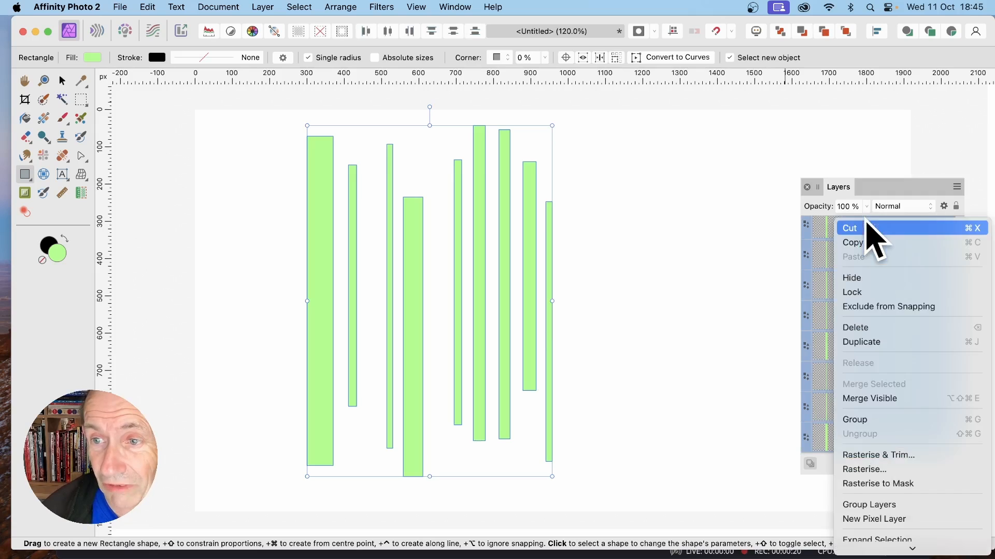
click(905, 420)
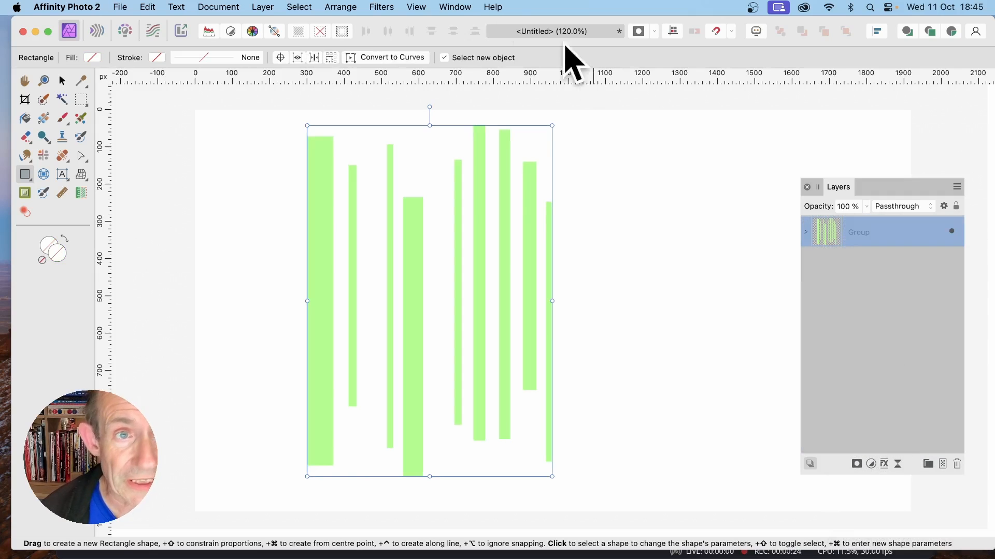
click(259, 7)
mouse_move(326, 553)
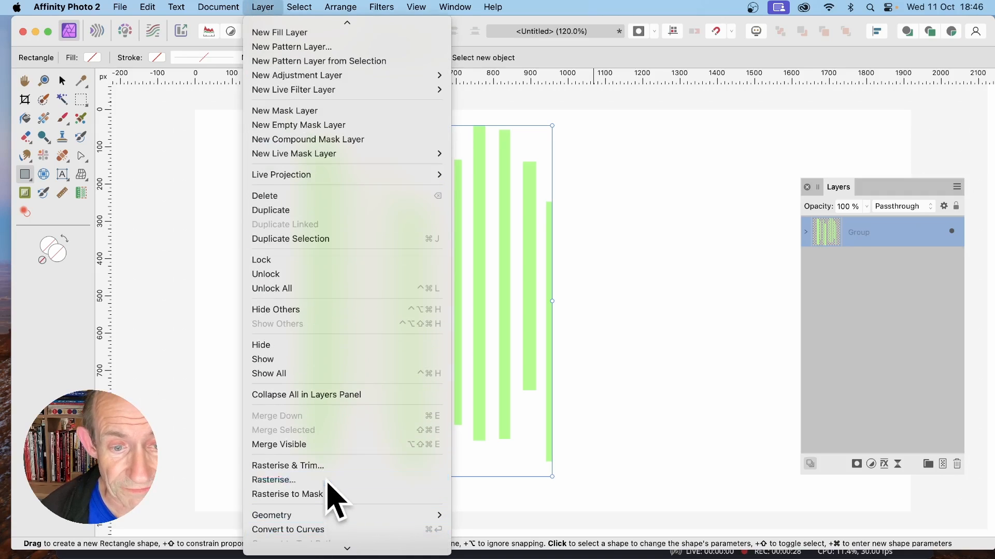
click(328, 480)
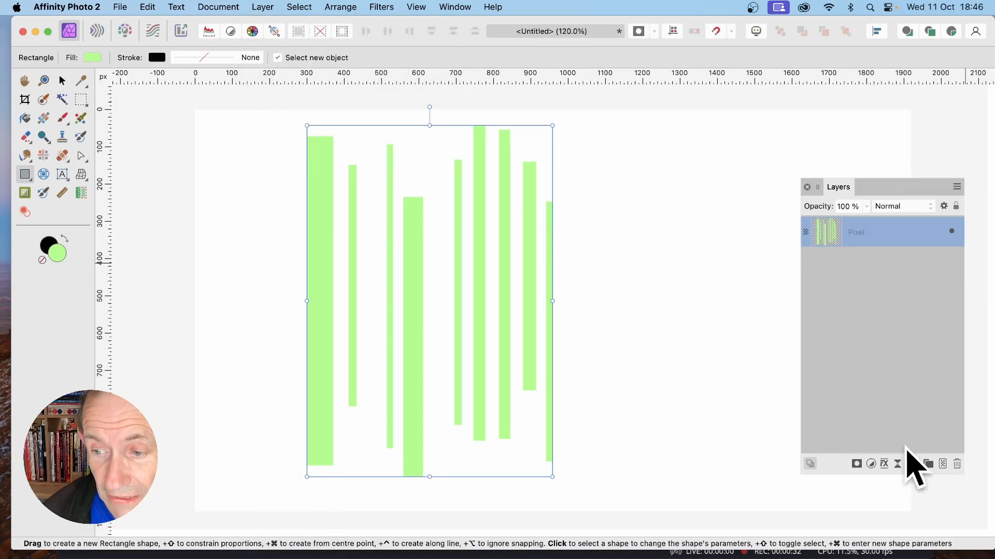
Step: Add an Outer Shadow effect to the striped pixel layer with radius 15.9 px, offset 15.5 px and intensity 52%
click(884, 465)
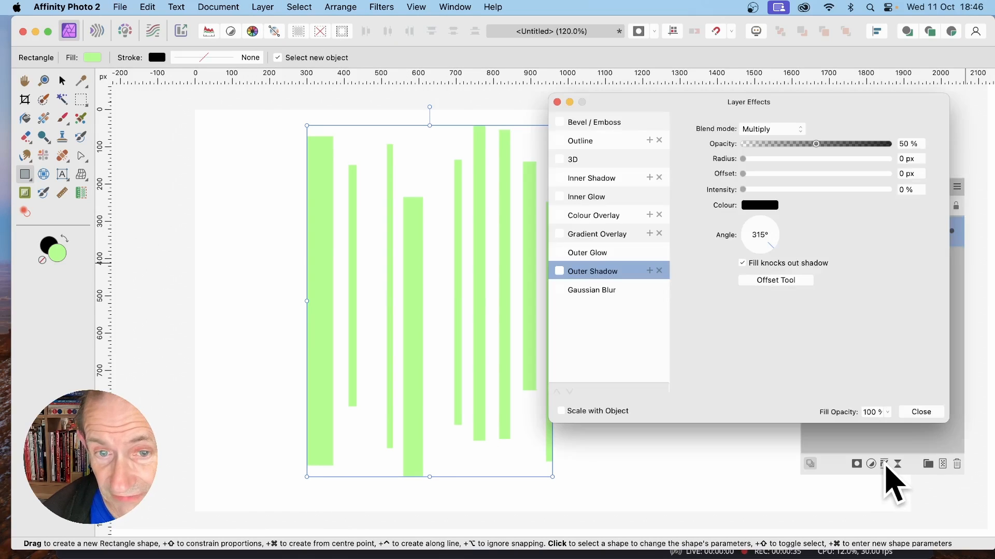
click(569, 276)
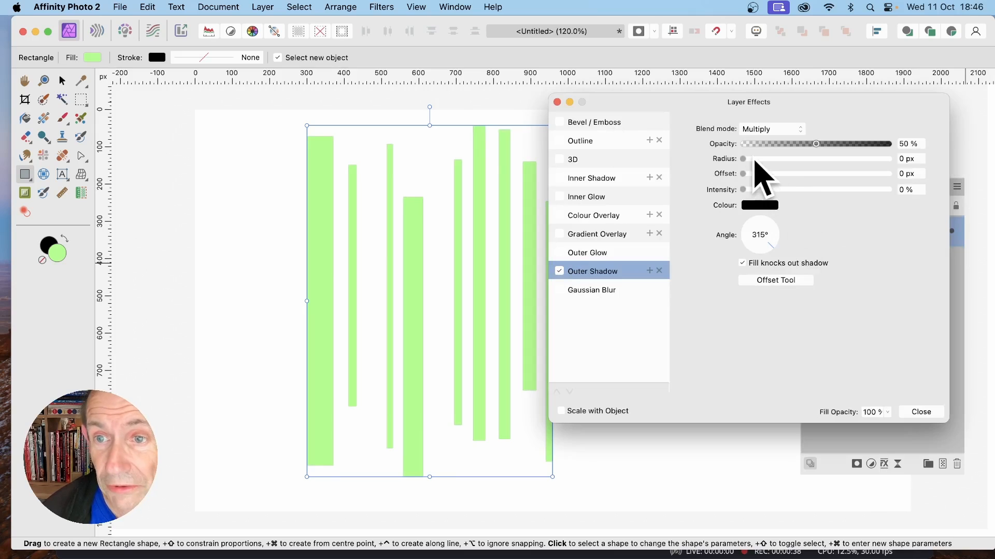
drag(744, 159, 815, 159)
click(815, 173)
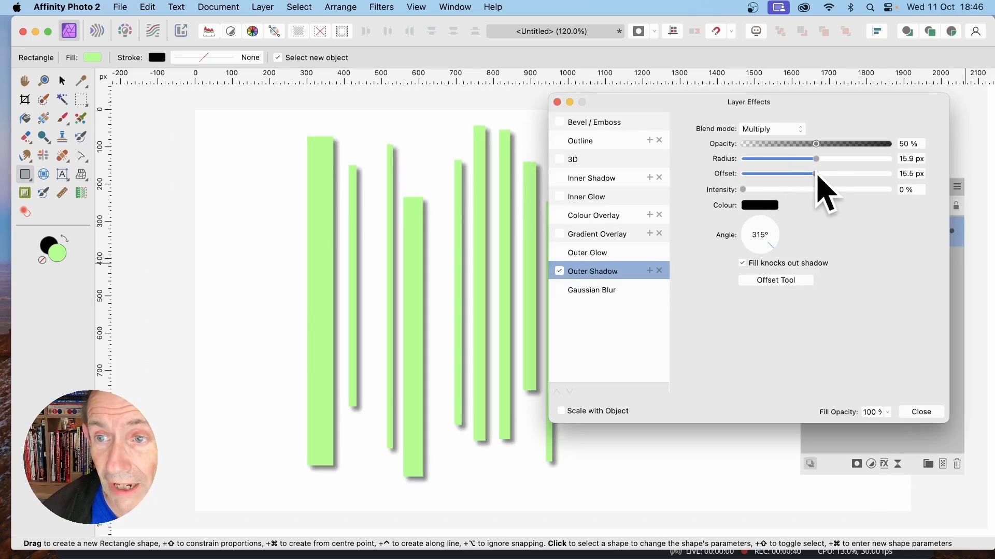
click(817, 189)
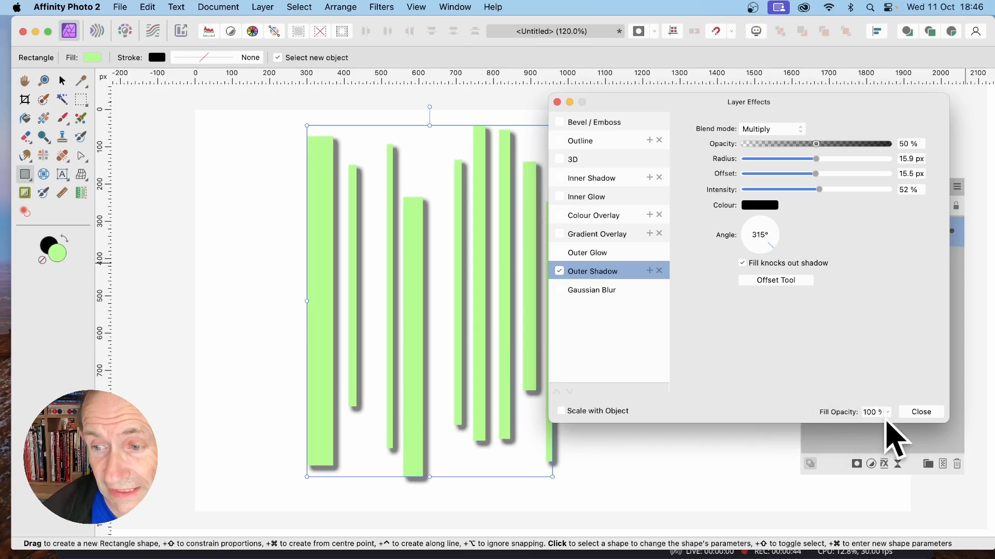
Step: Set the layer effects' fill opacity to 0% so only the stripes' shadows show, and close the effects dialog
click(889, 414)
drag(881, 421, 797, 428)
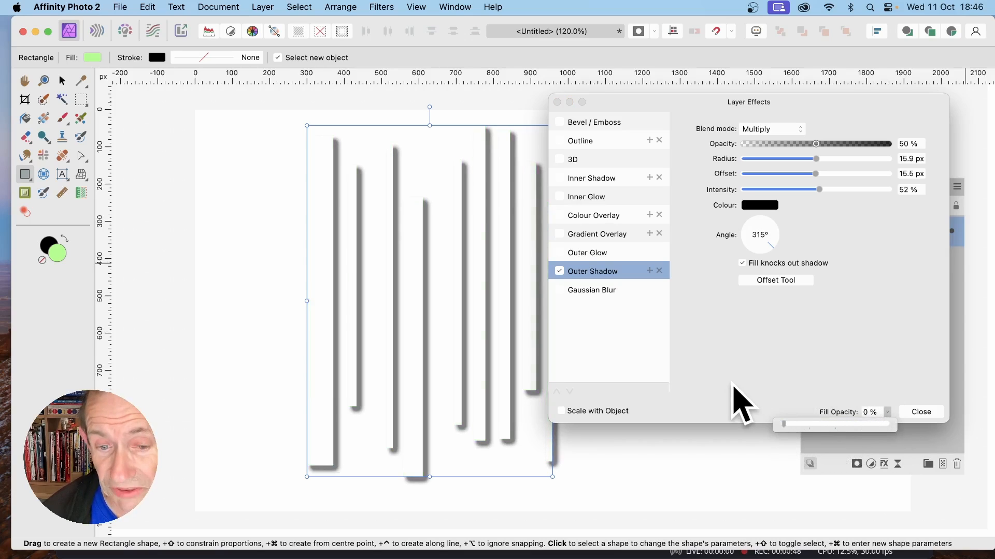
click(921, 412)
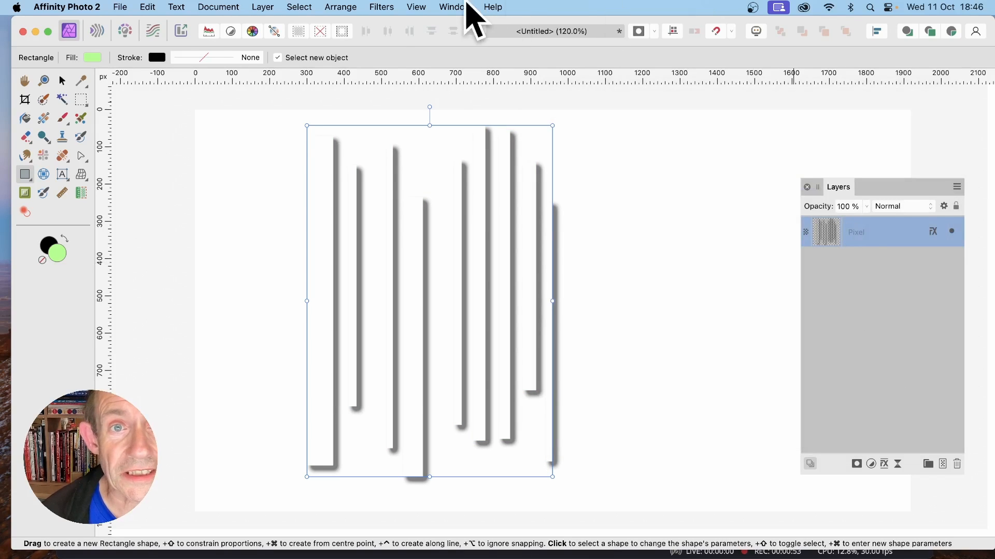
Step: Apply the Mirror distortion filter to the shadow layer with 4 mirrors, adjusting its centre and angle on the canvas
click(383, 7)
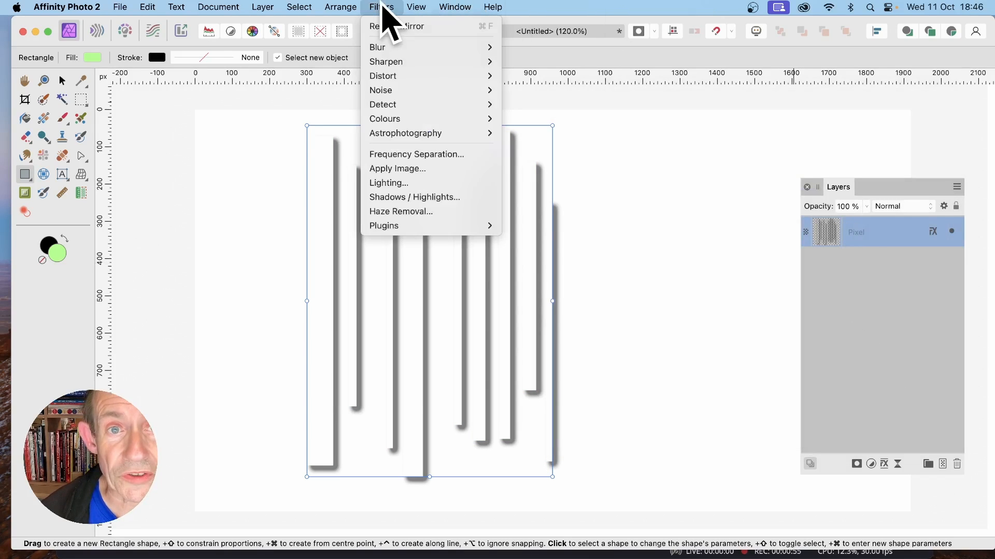
mouse_move(383, 76)
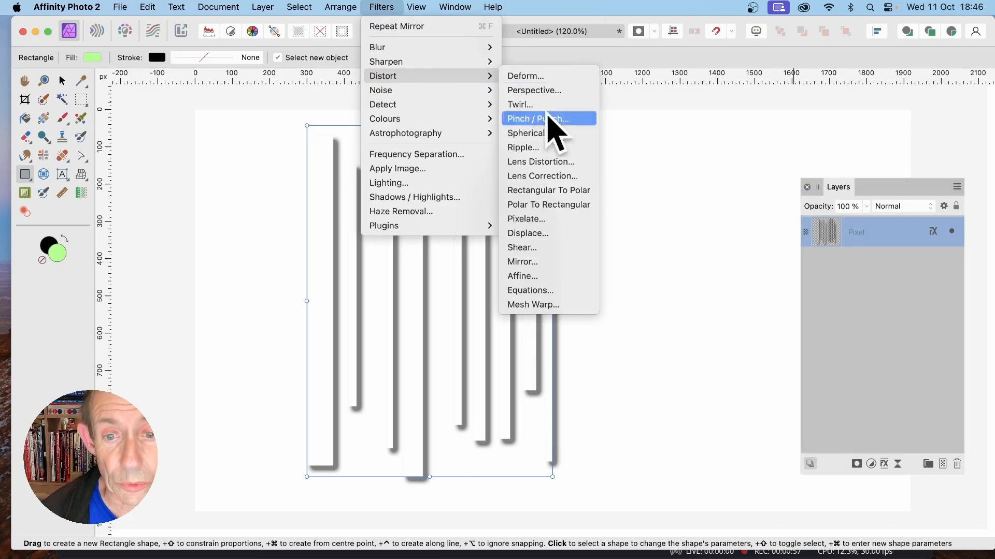
click(533, 266)
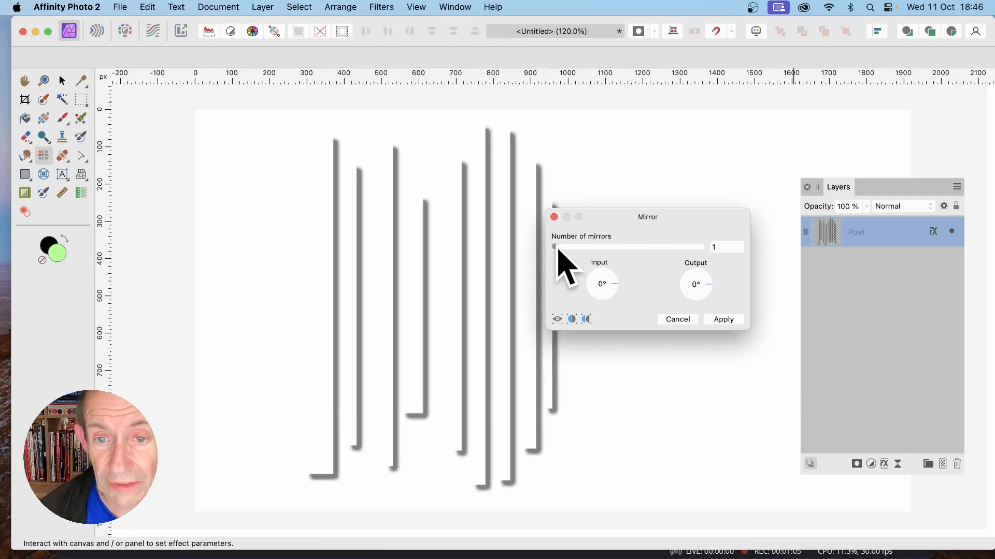
drag(556, 249, 586, 251)
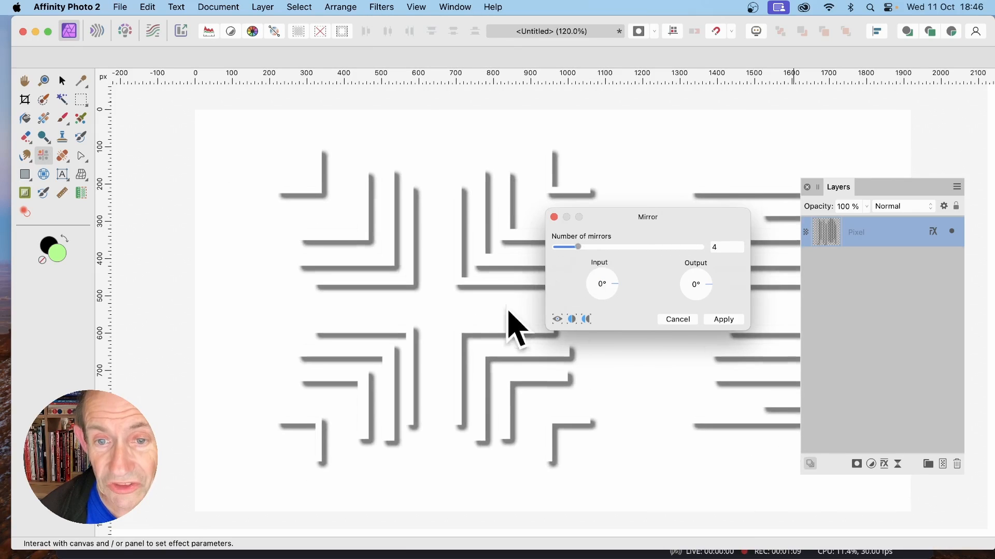
drag(473, 346, 444, 255)
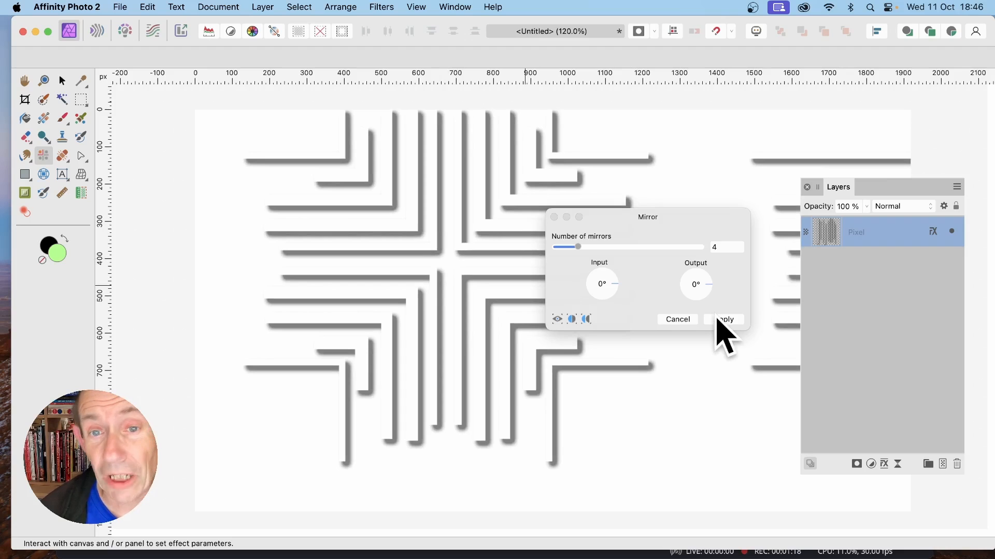
click(625, 300)
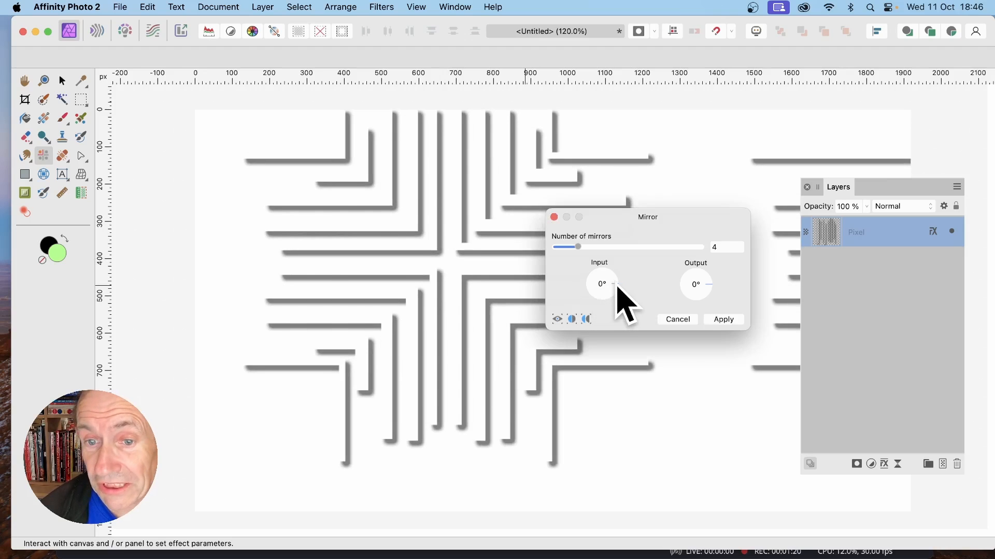
drag(480, 269, 770, 335)
click(723, 320)
key(m)
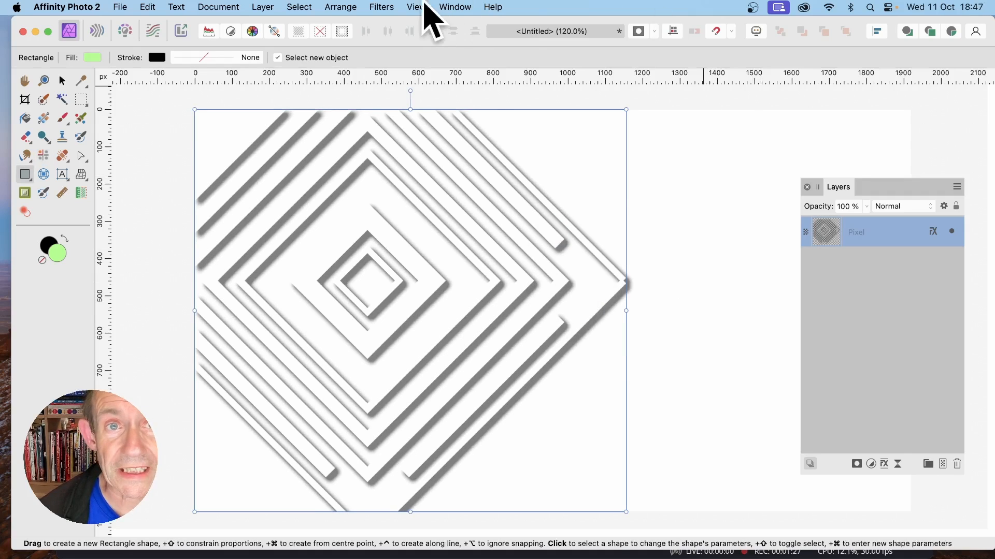
Step: Repeat the Mirror filter once on the layer, and undo both mirror applications
click(392, 6)
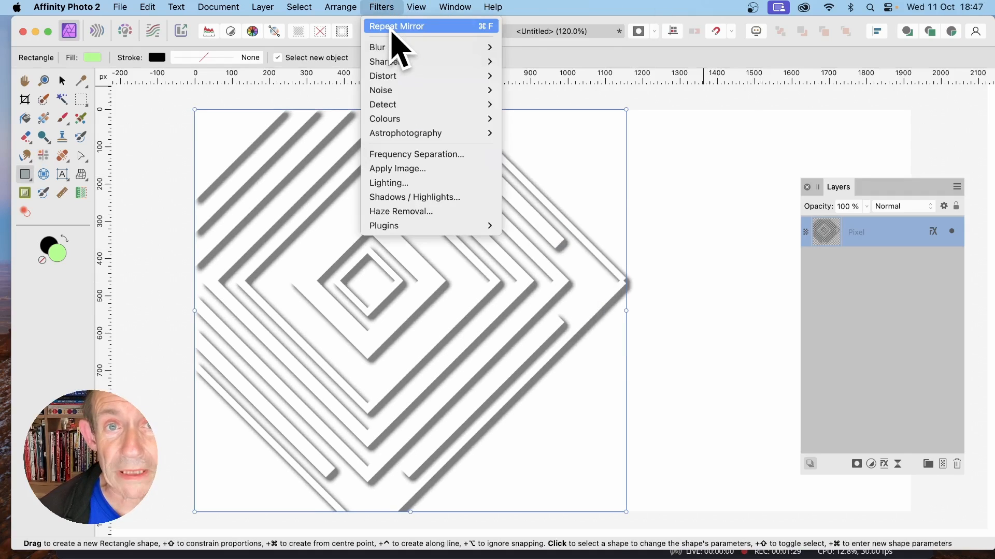
click(399, 31)
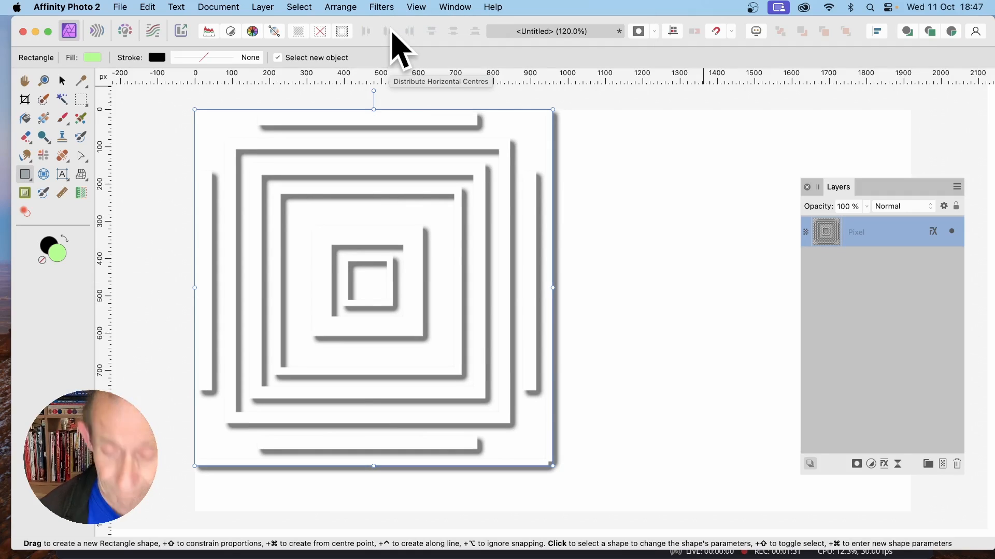
key(super+z)
key(super+z)
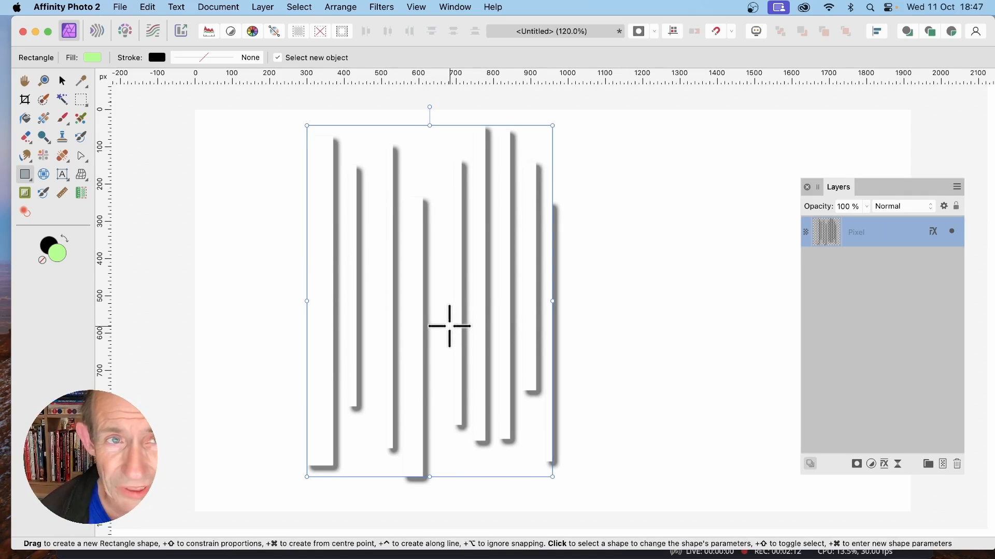
Step: Rasterise the shadow layer with Preserve layer FX turned off, baking the shadow into the pixels
click(261, 7)
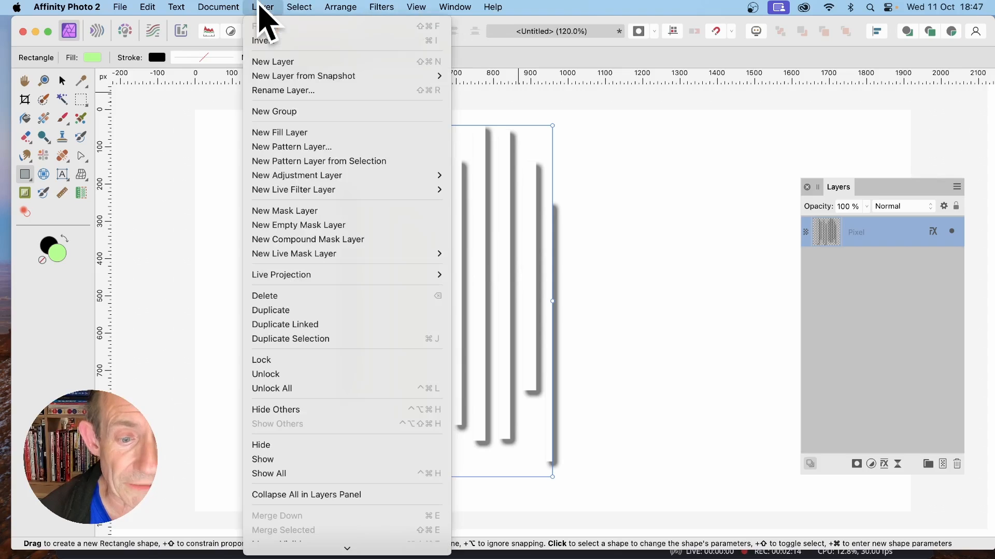
scroll(330, 450, down, 5)
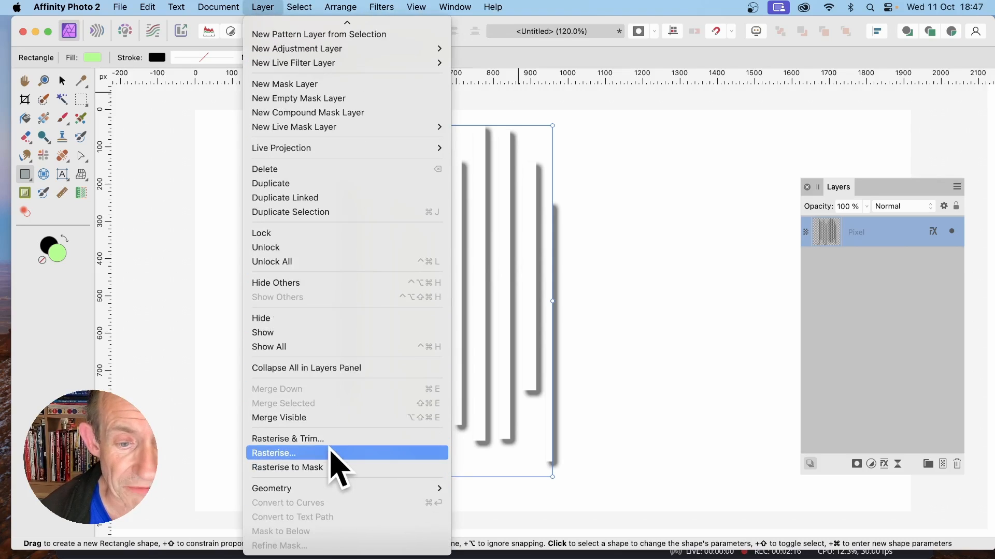
click(330, 452)
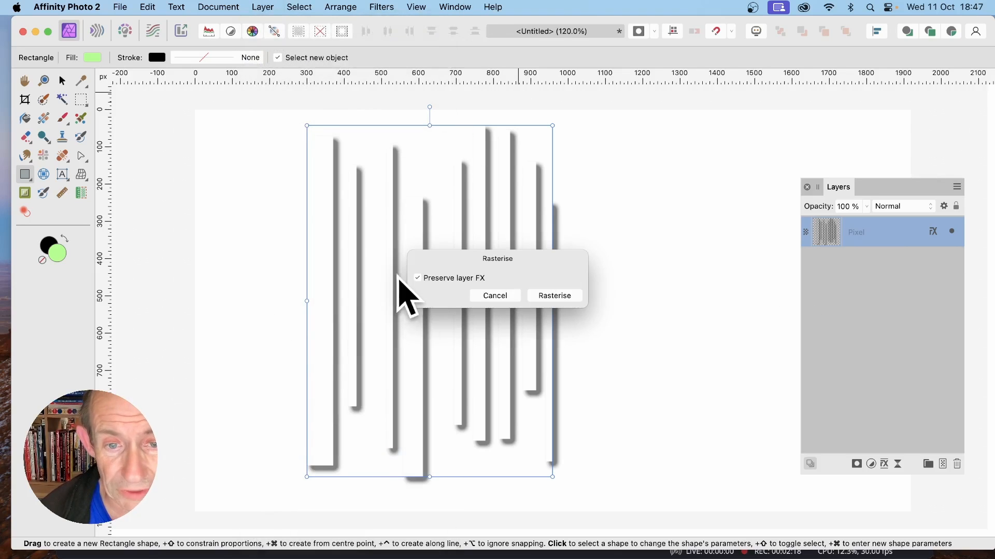
click(418, 278)
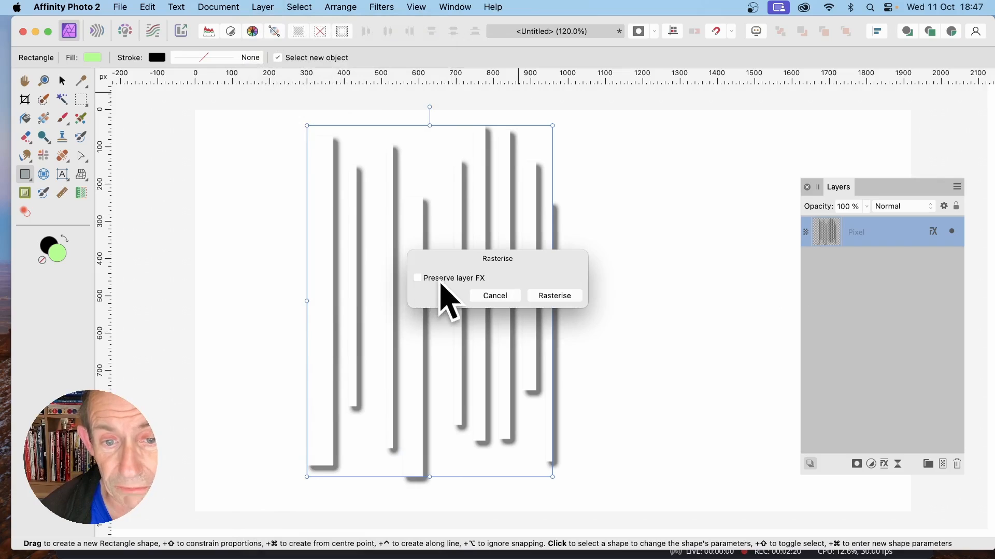
click(558, 298)
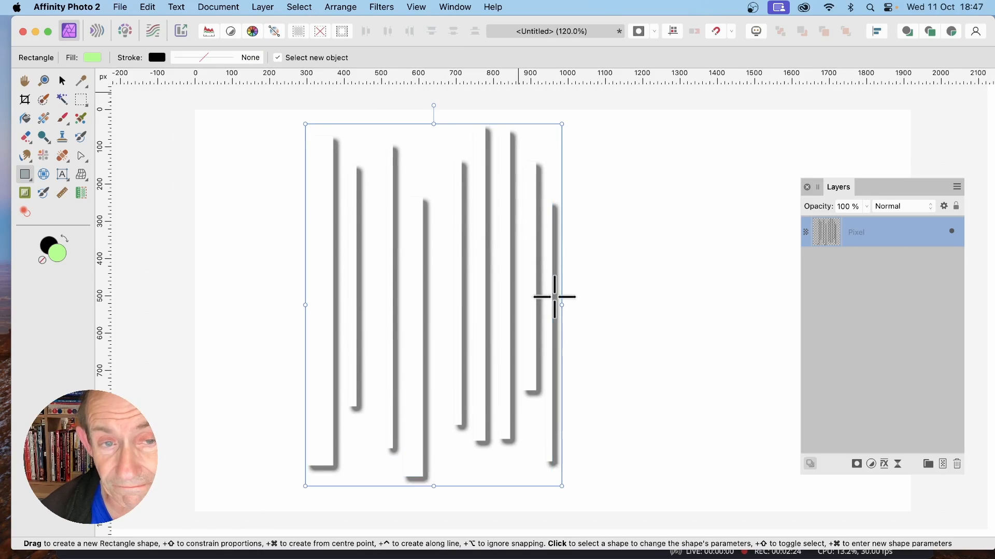
Step: Create a new pattern layer from the shadow stripes and delete the original pixel layer
click(263, 7)
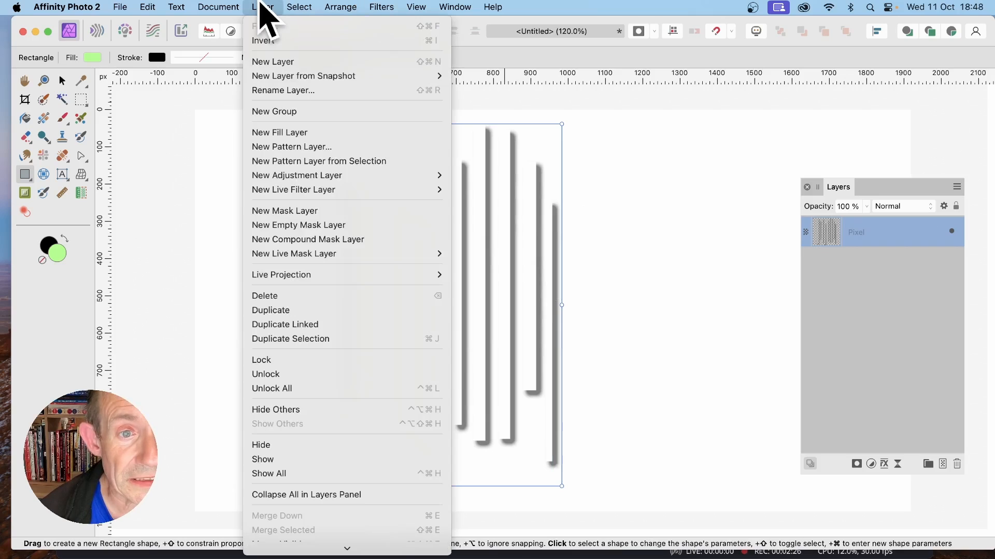
click(302, 161)
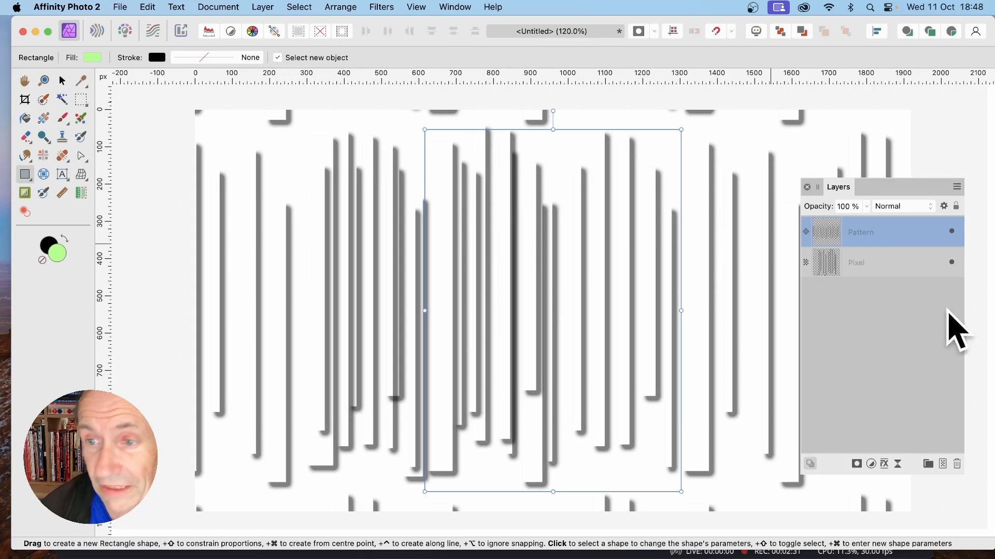
click(857, 264)
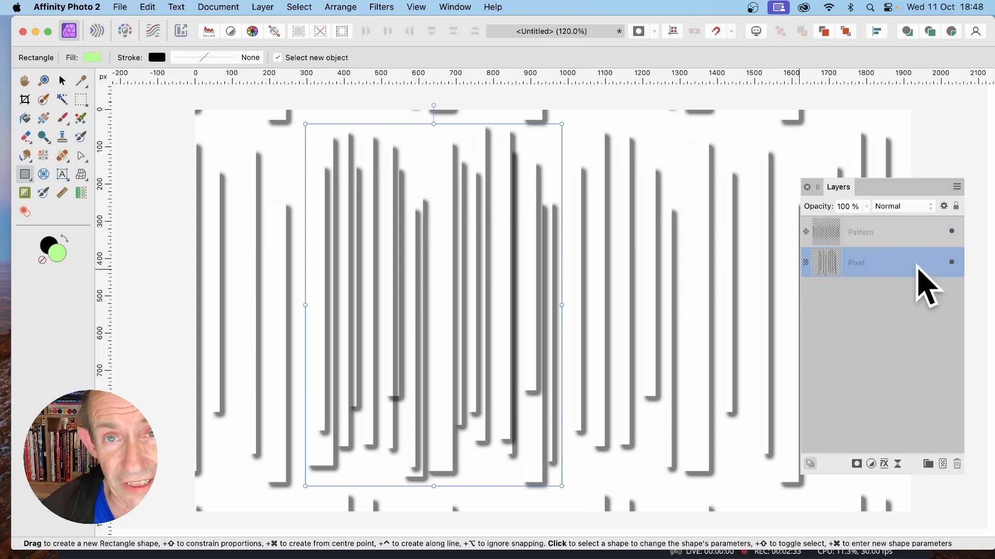
click(957, 465)
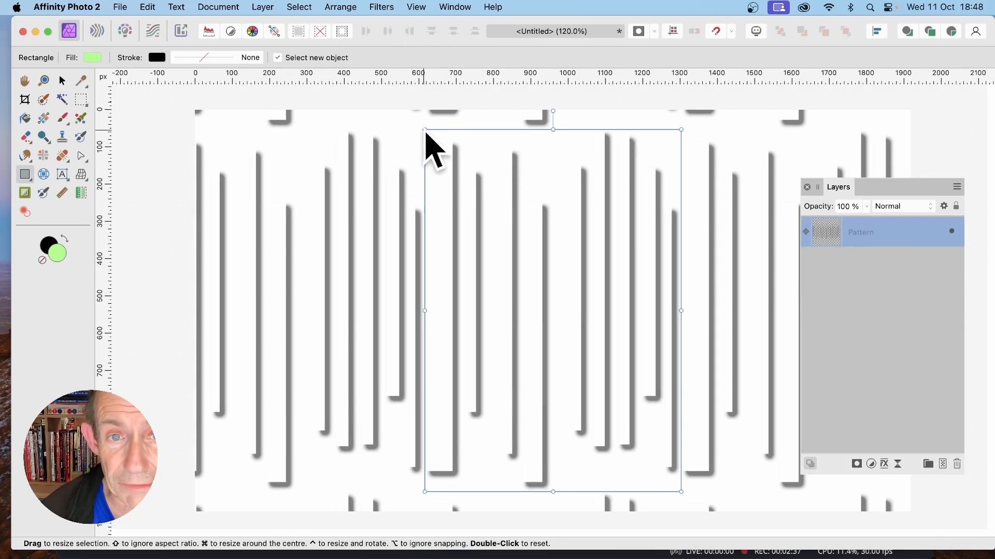
Step: Shrink the pattern tile with the Move tool to about 460 by 655 px and shift it up towards the canvas's left half
click(63, 81)
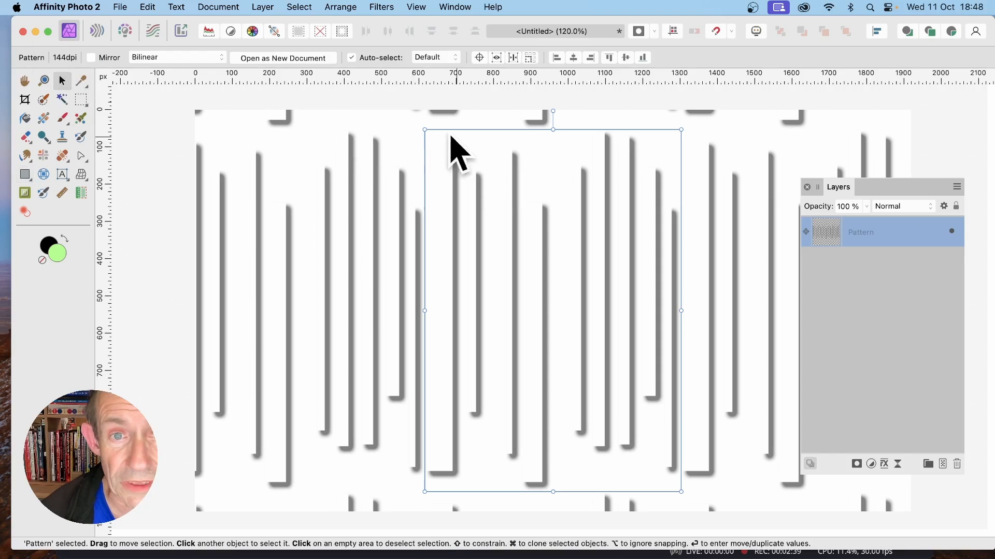
drag(425, 131, 526, 241)
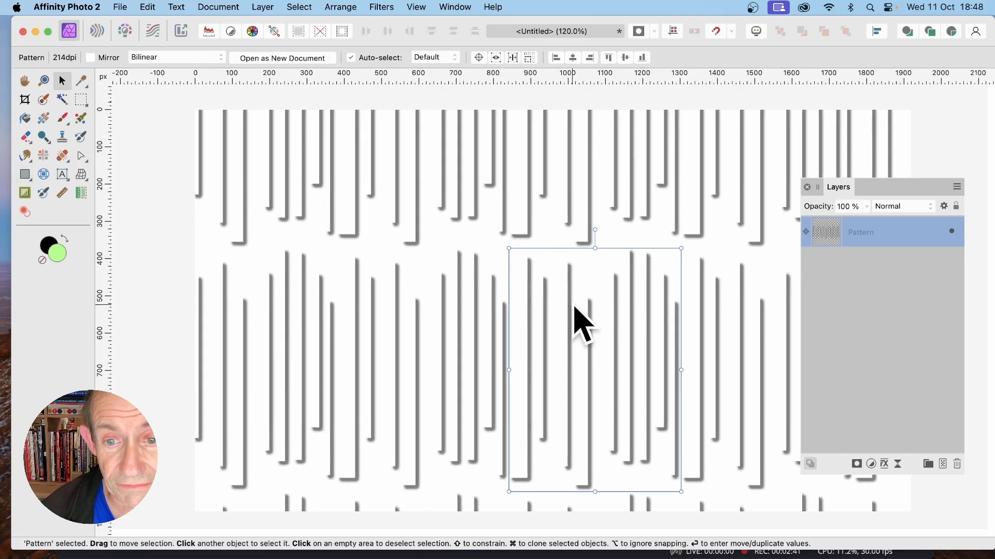
drag(582, 322, 413, 231)
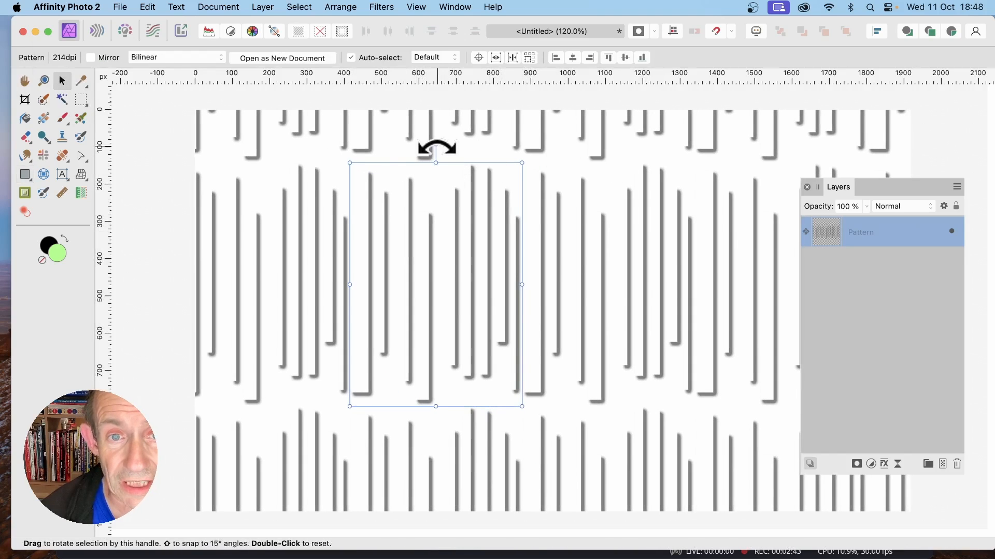
Step: Try rotating the pattern tile about 45 degrees clockwise, and undo the rotation
drag(435, 145, 555, 179)
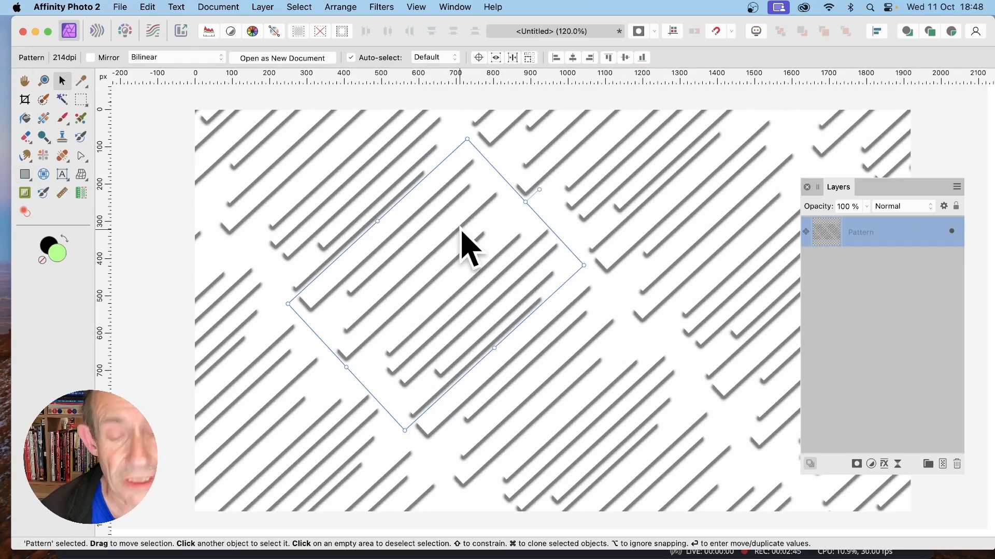
key(super+z)
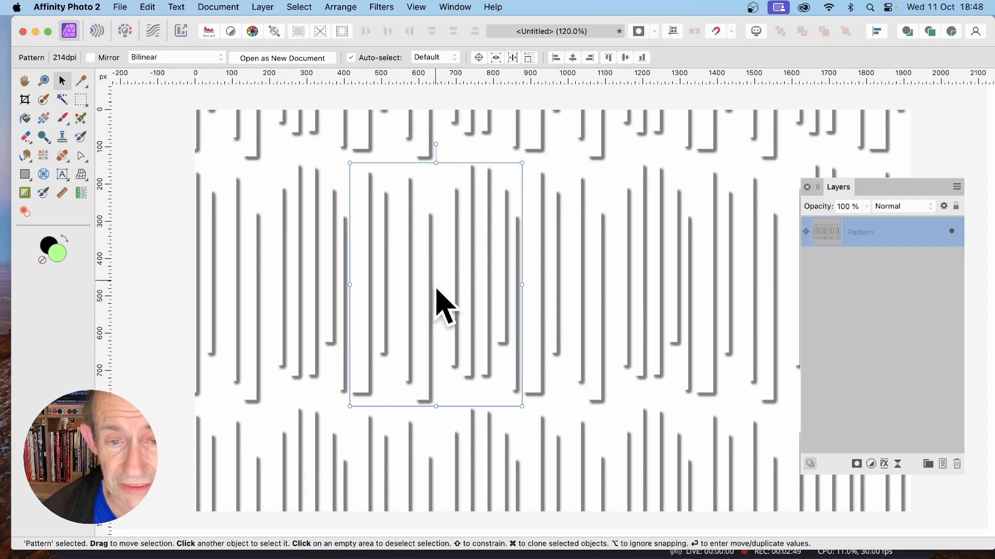
Step: Try stacking five duplicates of the pattern layer, each slightly offset from the one before, and undo all of them
mouse_move(432, 295)
mouse_down()
mouse_move(430, 233)
mouse_move(440, 302)
mouse_move(450, 267)
mouse_move(441, 244)
mouse_move(451, 300)
mouse_move(451, 281)
mouse_up()
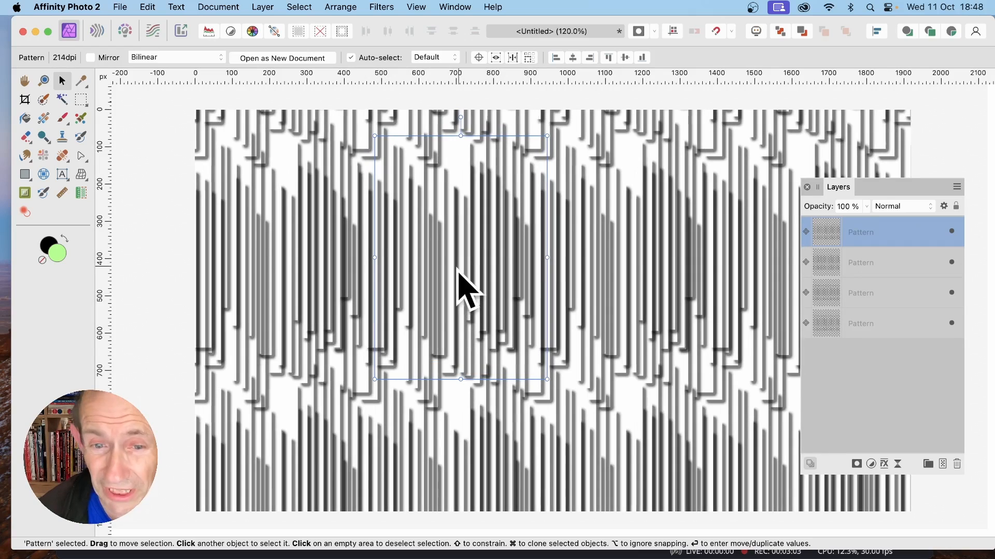
mouse_move(458, 273)
mouse_down()
mouse_move(437, 333)
mouse_move(472, 344)
mouse_move(477, 355)
mouse_move(471, 271)
mouse_up()
key(super+j)
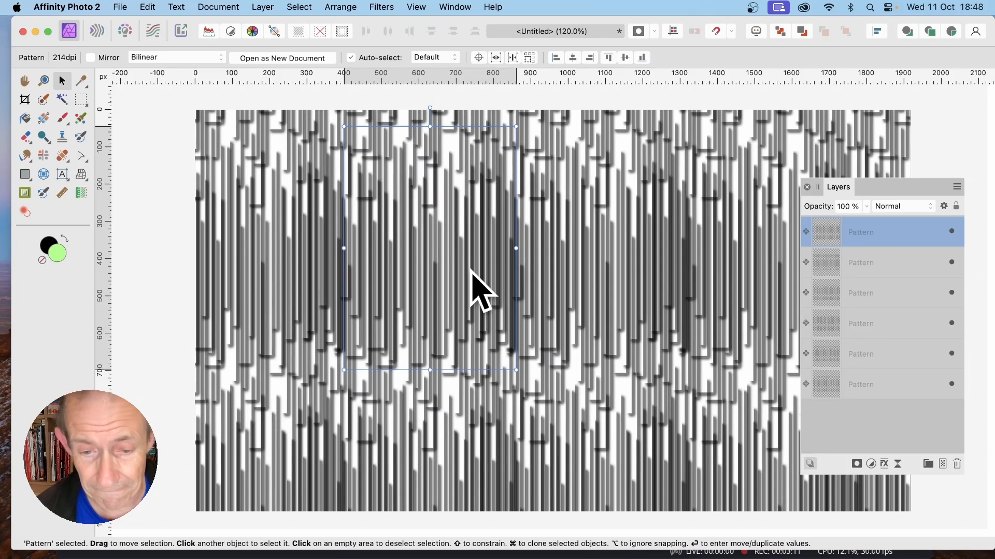
key(super+z)
key(super+z)
key(super+z)
key(super+z)
key(super+z)
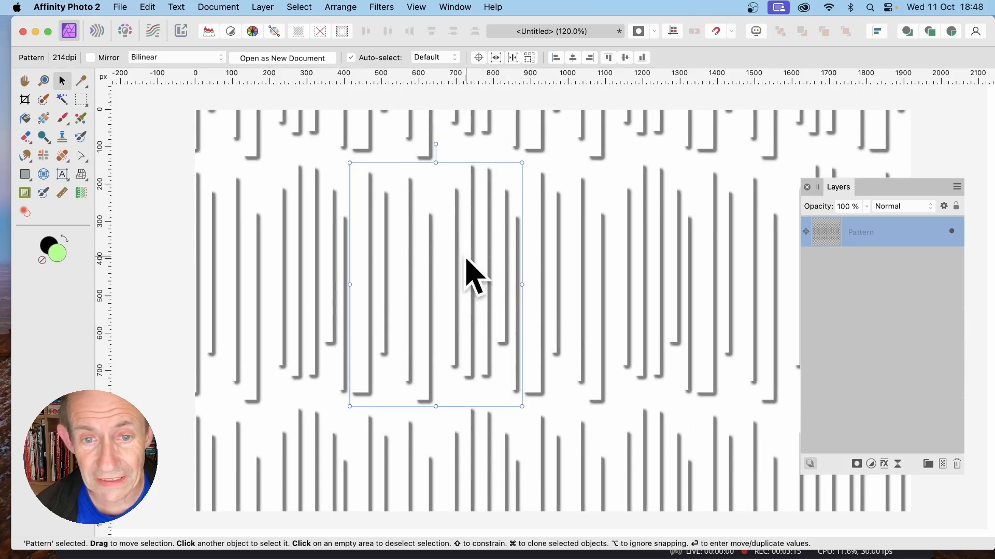
Step: Move the pattern tile down by about 85 px
drag(466, 271, 468, 291)
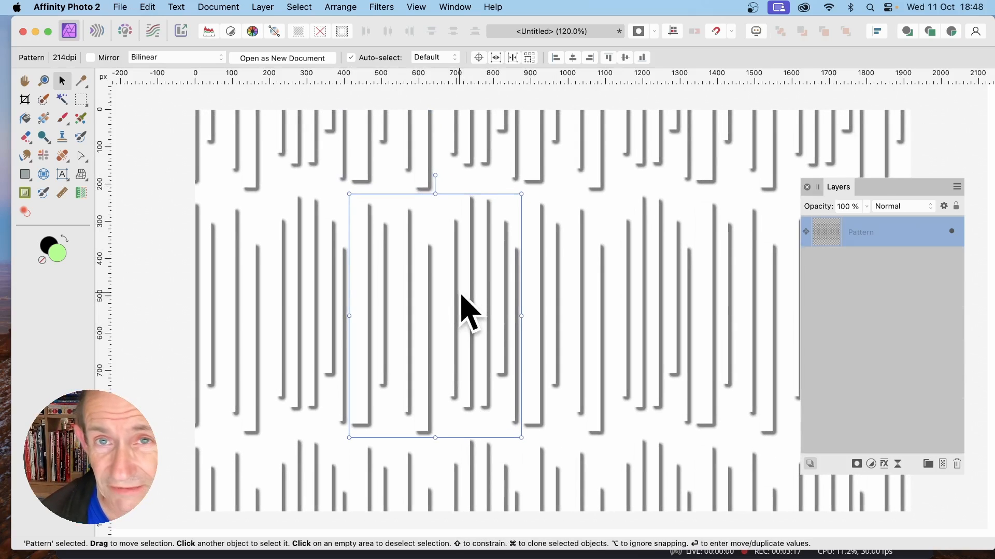
Step: Try the Mirror distortion filter with 3 mirrors on the pattern layer, and cancel it
click(384, 6)
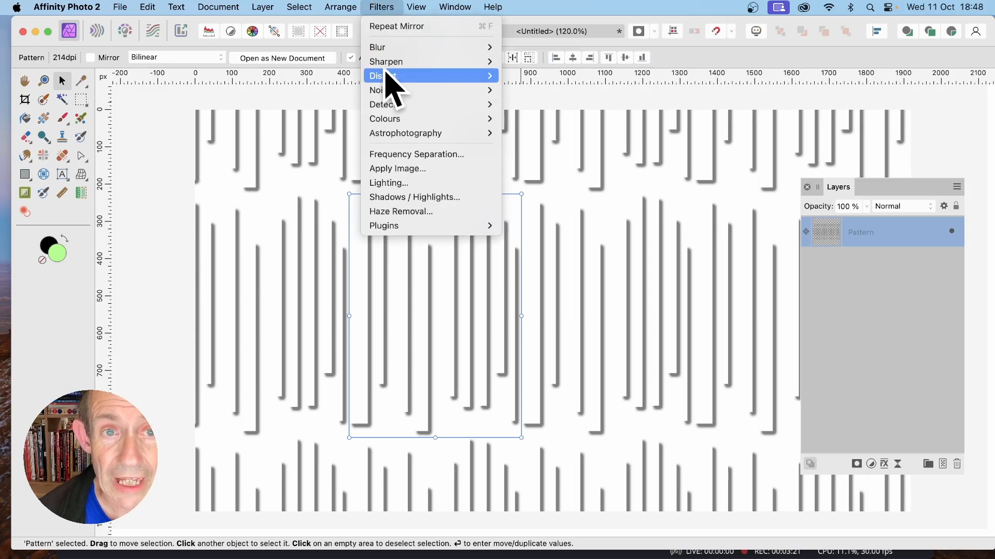
mouse_move(387, 77)
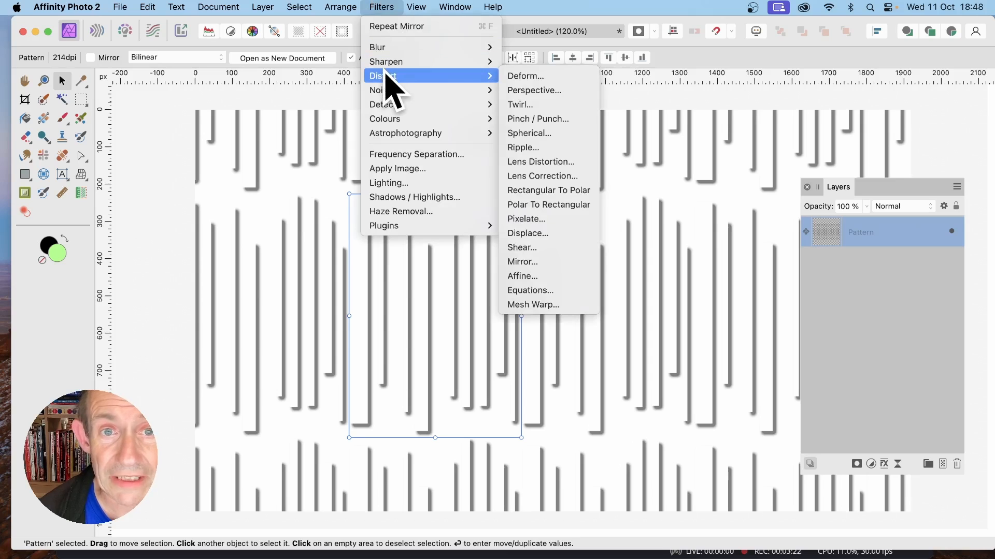
click(550, 266)
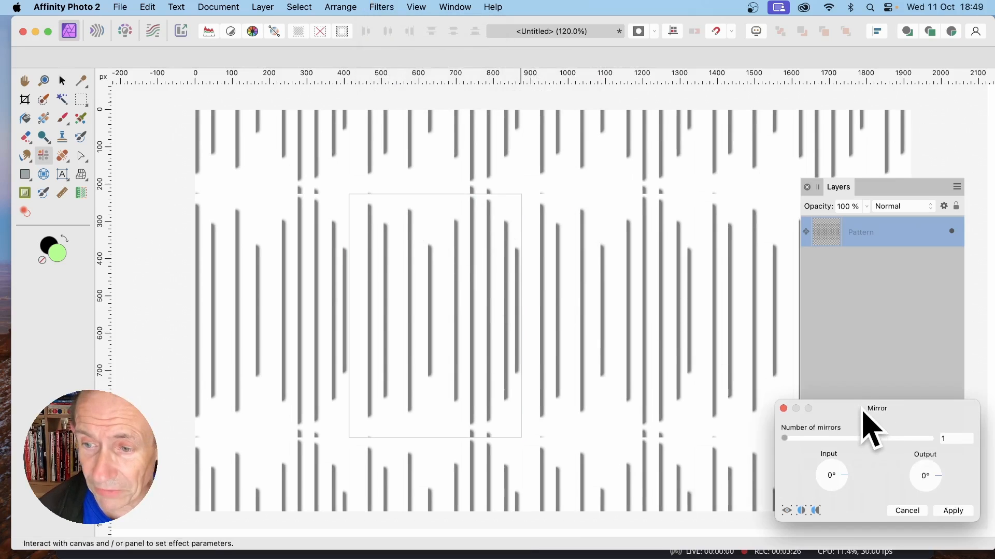
drag(870, 412, 412, 175)
drag(342, 200, 348, 200)
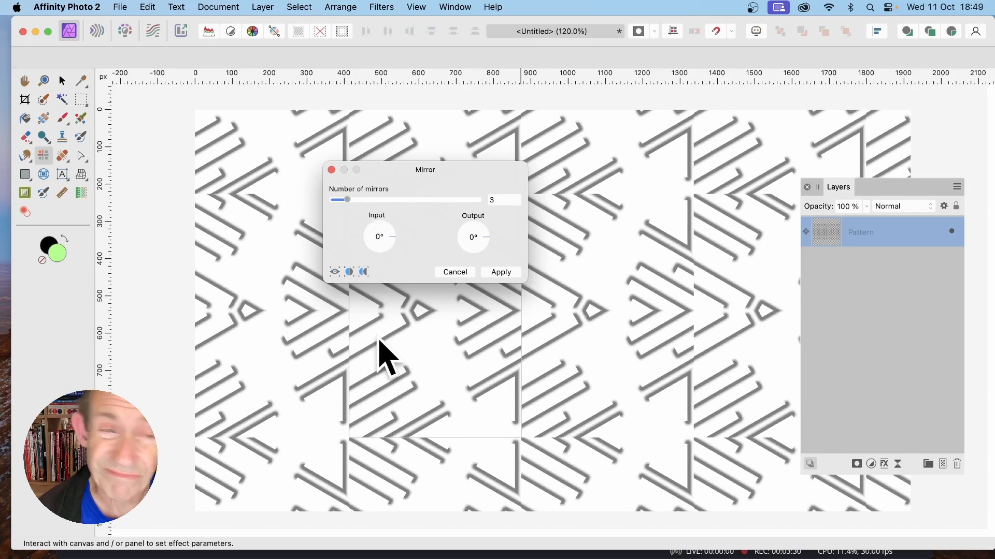
click(457, 273)
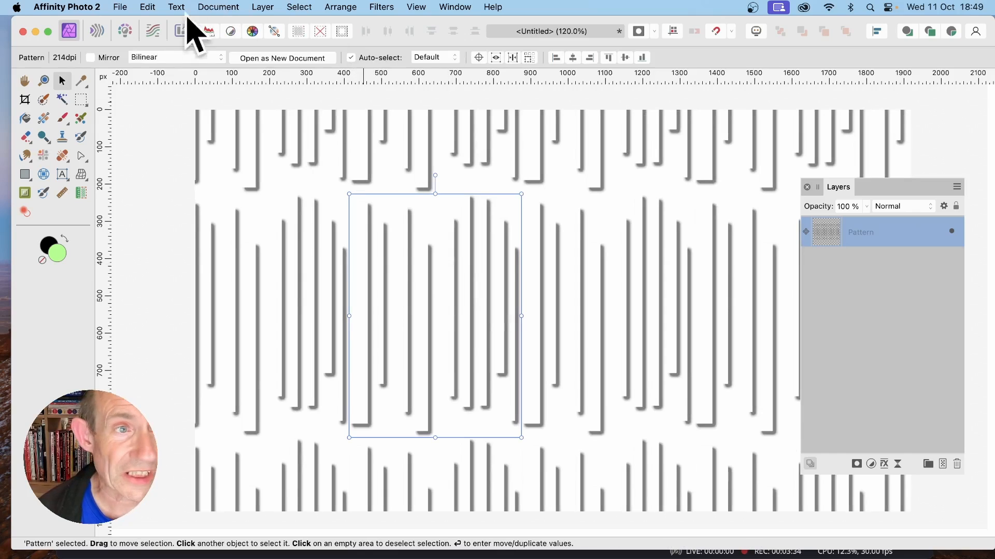
Step: Enable mirroring for the pattern layer and shrink its tile to about 360 by 505 px
click(91, 58)
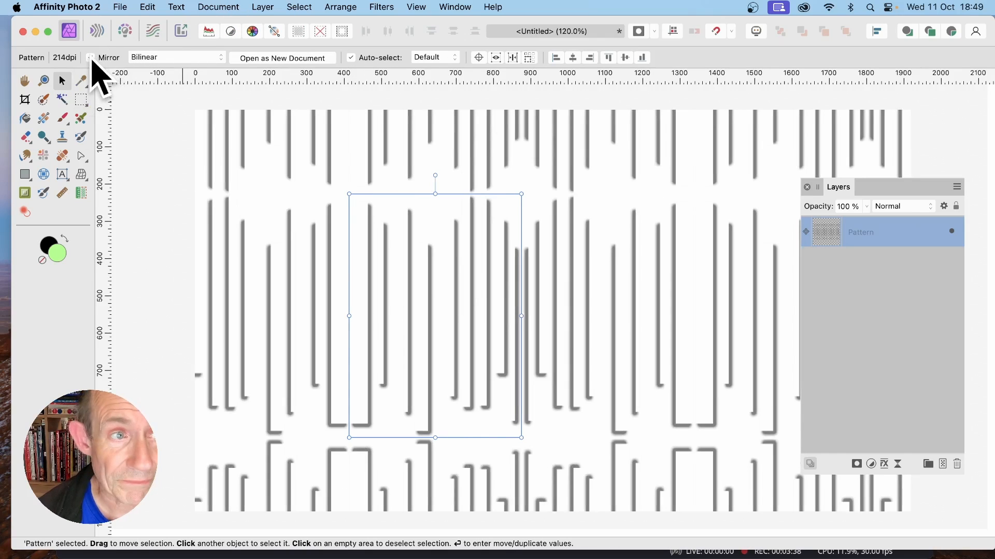
drag(347, 194, 388, 250)
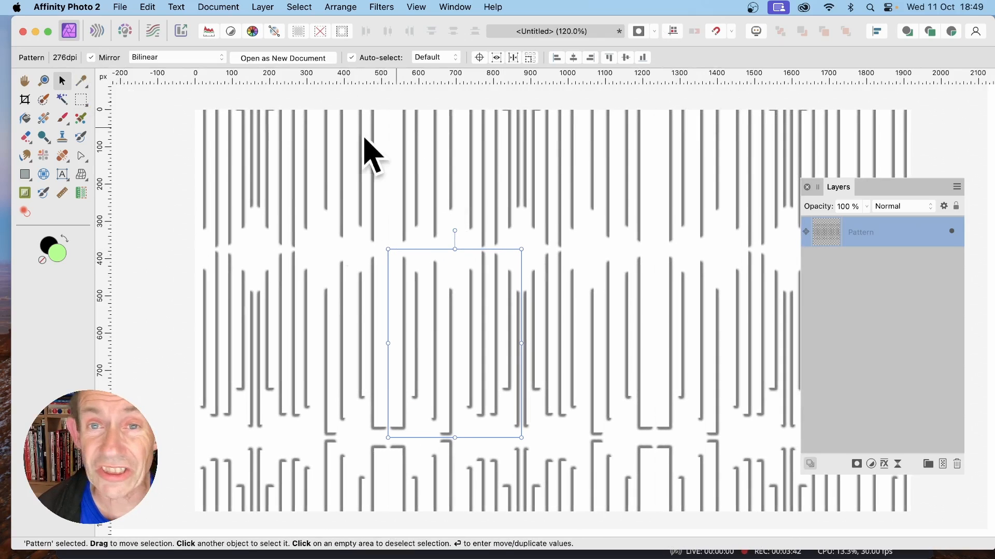
Step: Start the Mirror distortion filter with 3 mirrors and reposition its centre on the canvas near the tile's right side
click(386, 5)
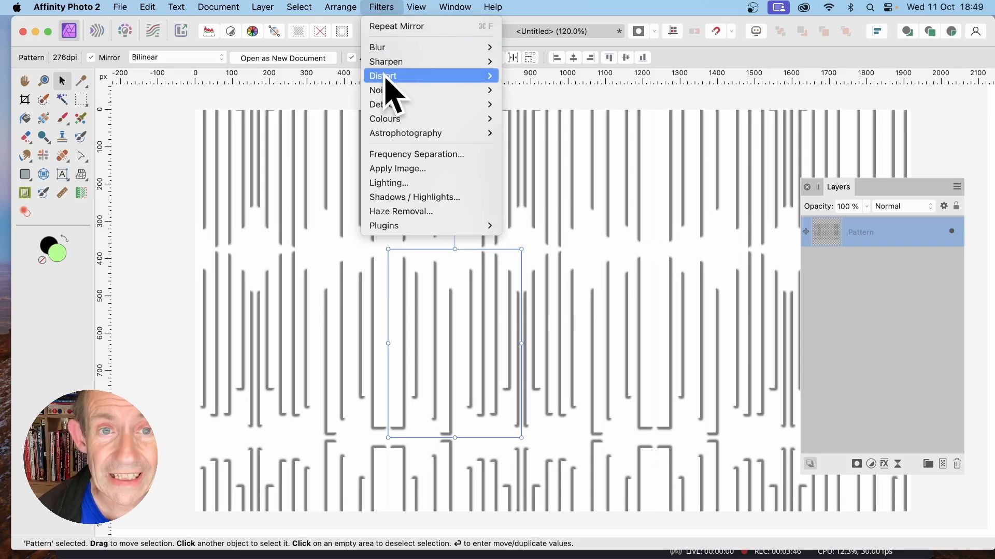
mouse_move(412, 77)
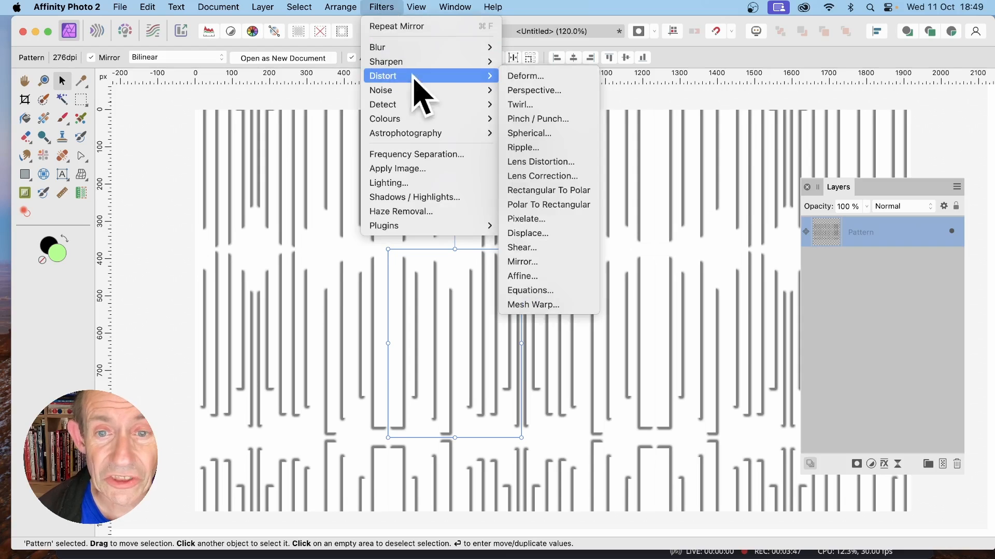
click(545, 261)
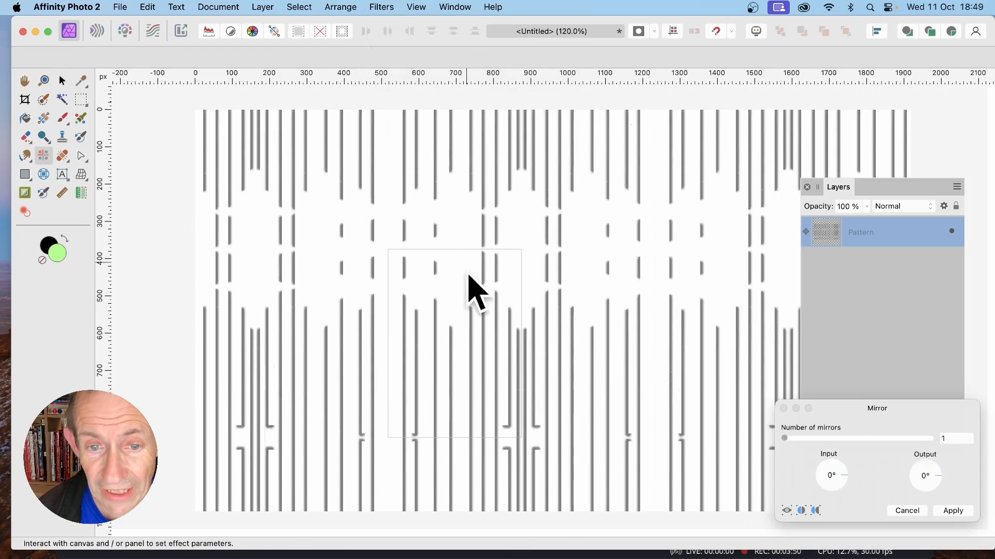
mouse_move(469, 275)
mouse_down()
mouse_move(473, 333)
mouse_move(477, 258)
mouse_move(473, 328)
mouse_move(479, 292)
mouse_up()
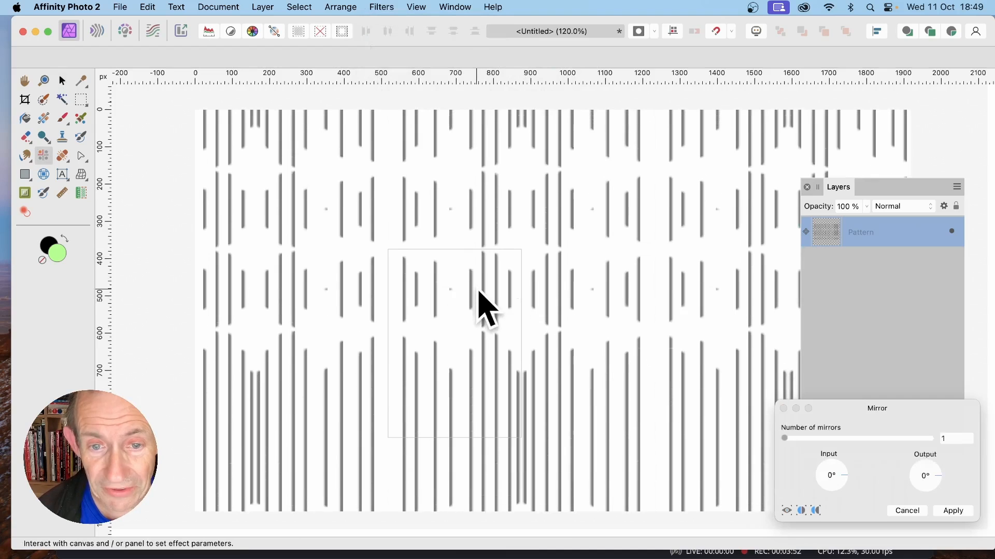
drag(810, 413, 609, 173)
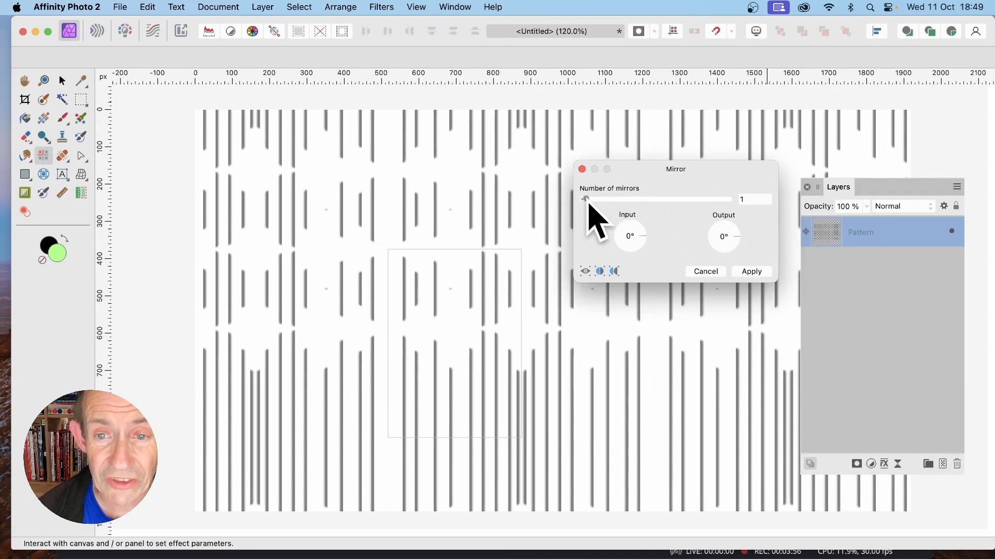
drag(589, 203, 600, 204)
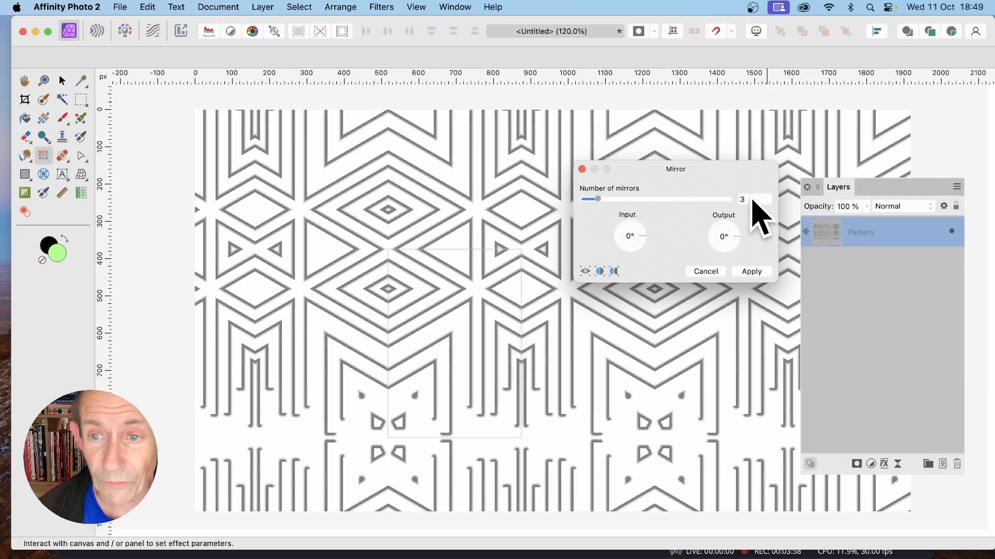
drag(466, 338, 493, 352)
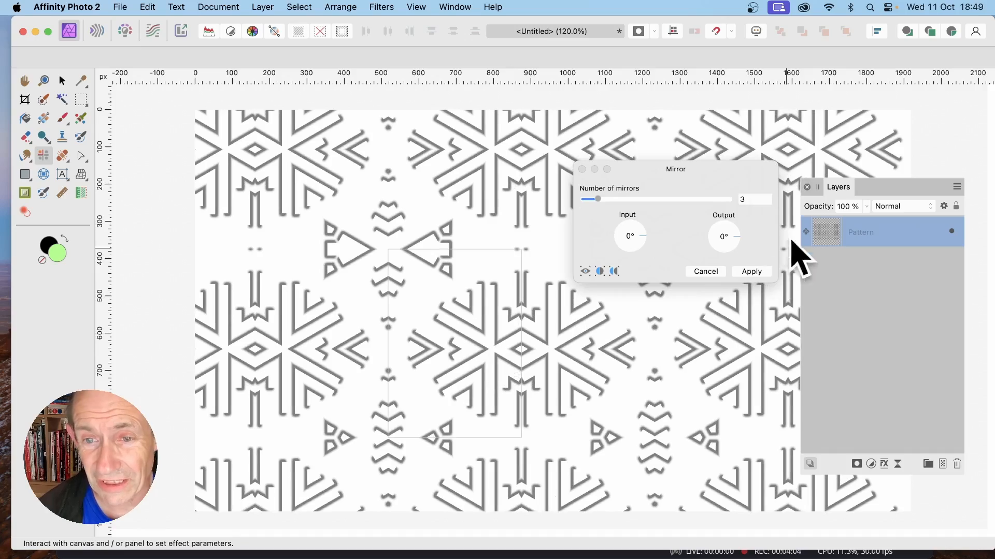
Step: Set the Mirror filter's input angle to 225° and apply the filter
drag(648, 244, 629, 261)
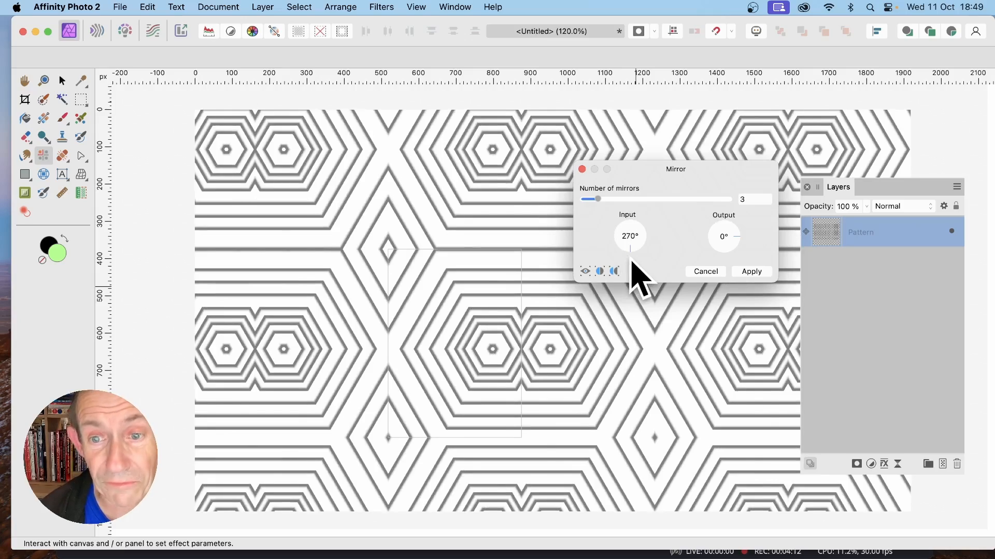
drag(679, 253, 622, 249)
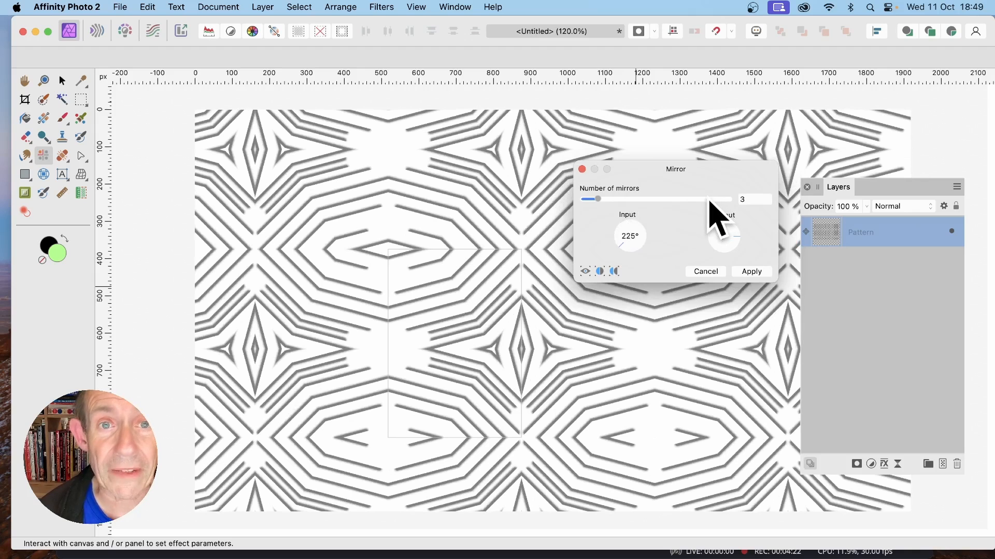
click(751, 271)
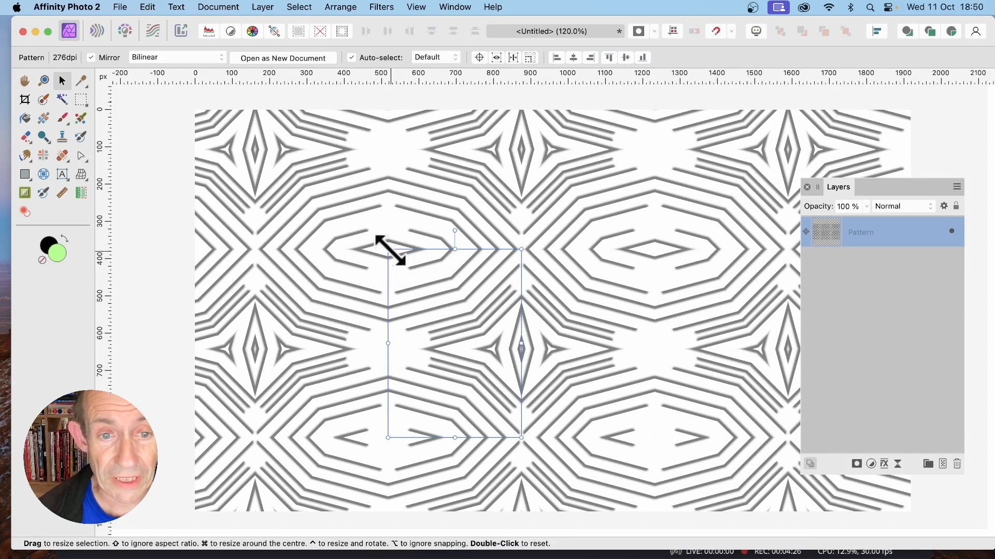
Step: Shrink the pattern tile to about 280 by 400 px and repeat the Mirror filter on it
drag(388, 249, 423, 289)
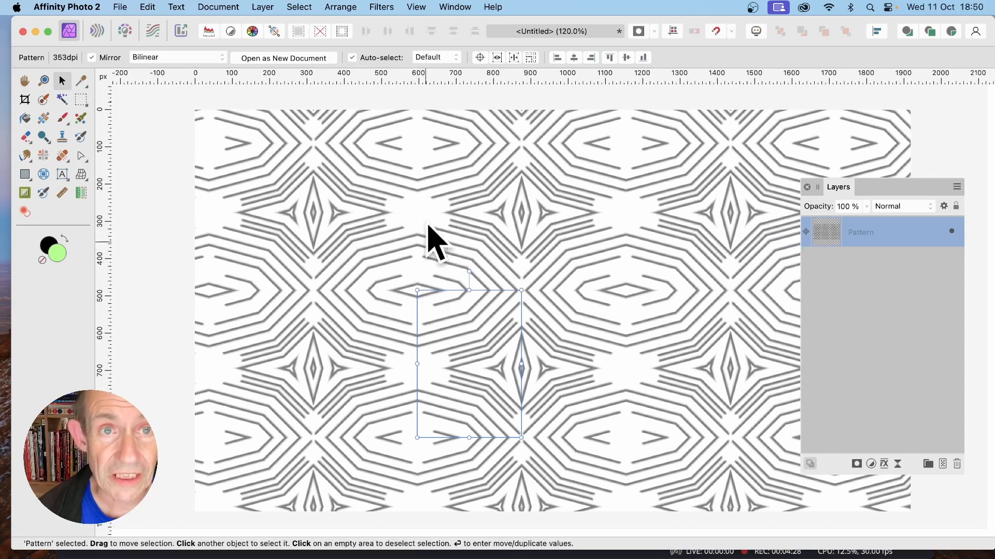
click(381, 7)
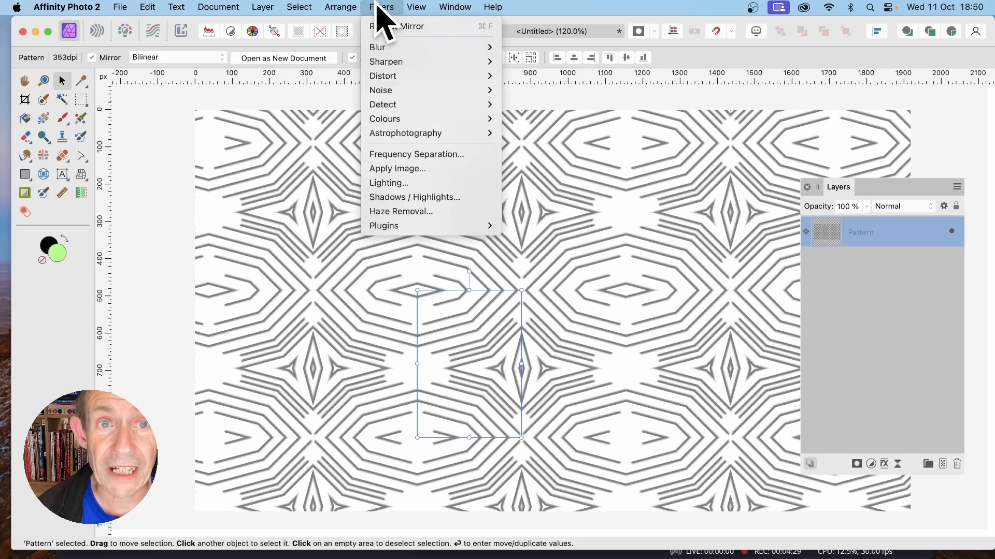
click(381, 27)
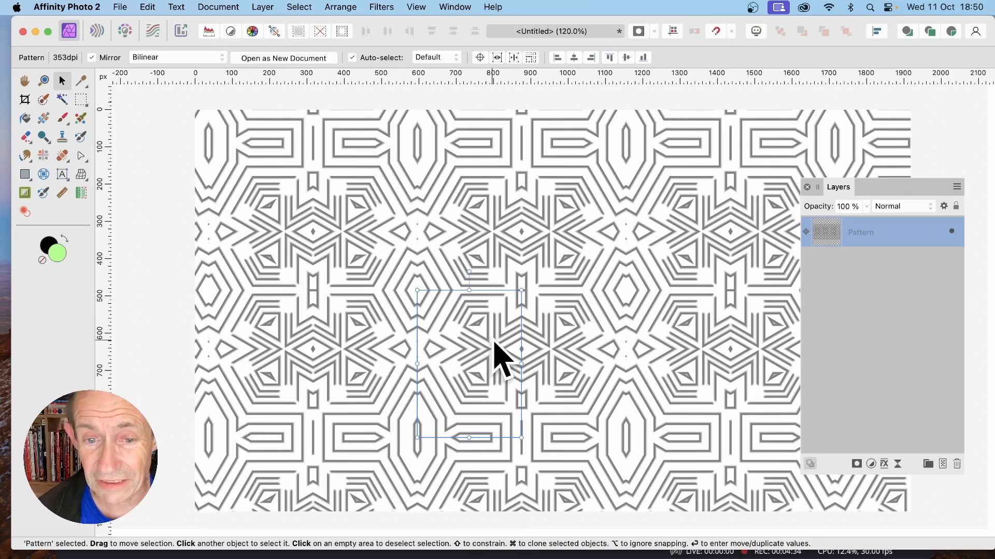
Step: Move the pattern tile up, shrink it to about 255 by 360 px, rotated about 15 degrees counterclockwise, and repeat the Mirror filter
drag(493, 355, 469, 263)
drag(495, 344, 483, 332)
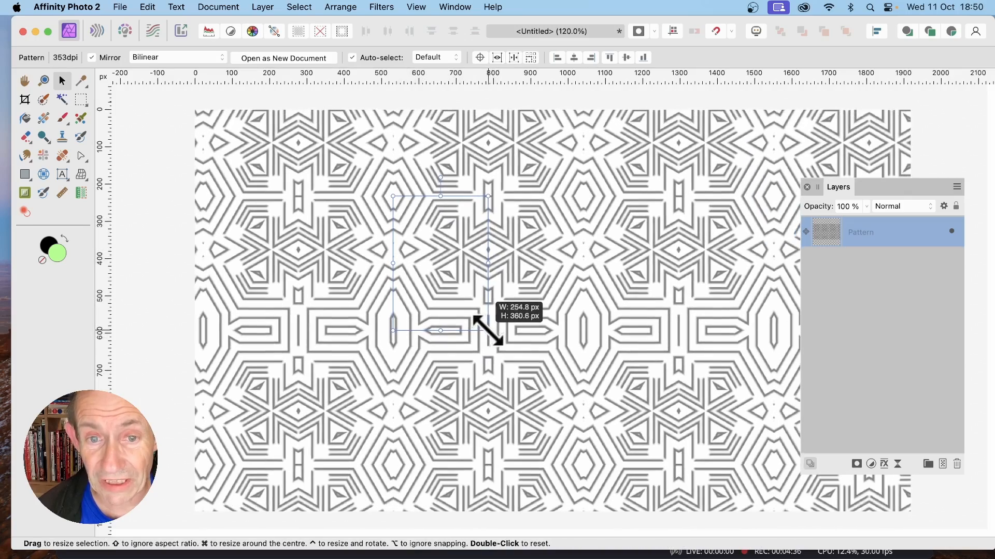
drag(445, 179, 421, 184)
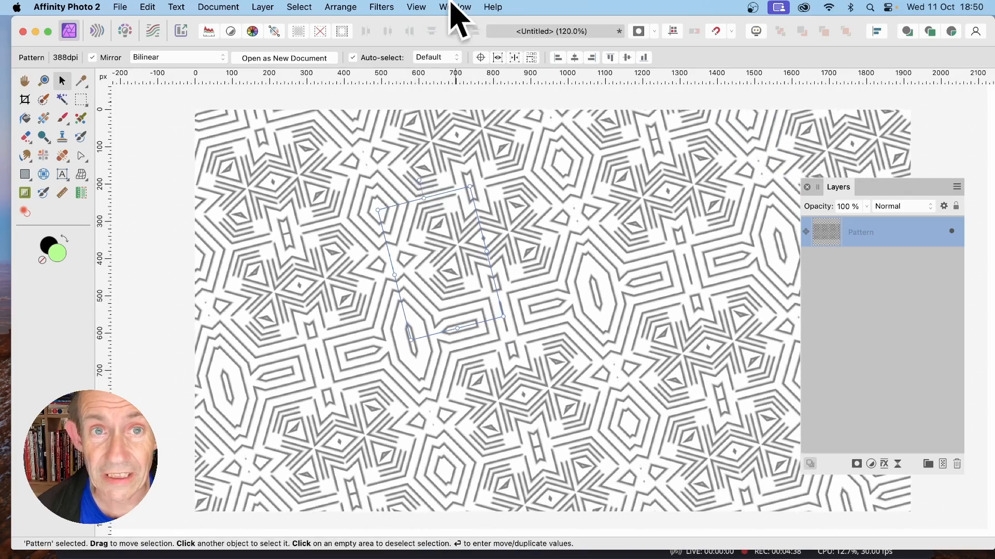
click(382, 7)
click(394, 26)
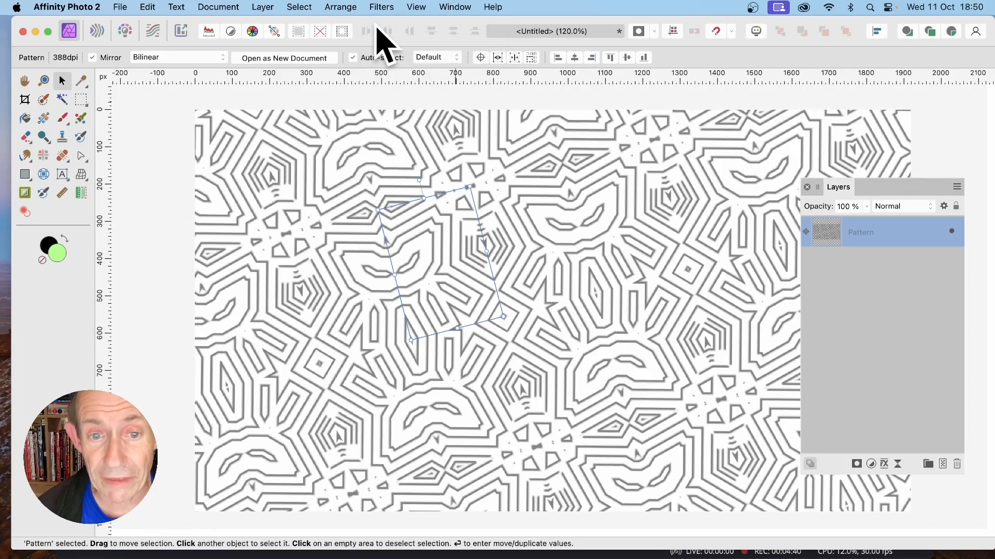
Step: Shrink the pattern tile to about 170 by 245 px, tilted about 30 degrees clockwise, and repeat the Mirror filter
drag(376, 211, 488, 222)
click(382, 6)
click(388, 27)
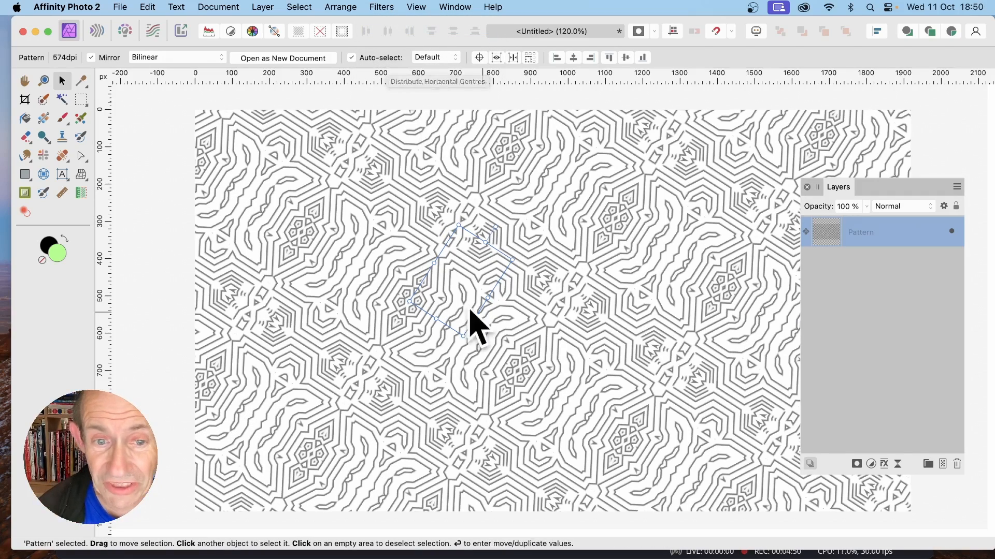
Step: Enlarge the tilted pattern tile to about 290 by 410 px
drag(409, 301, 330, 325)
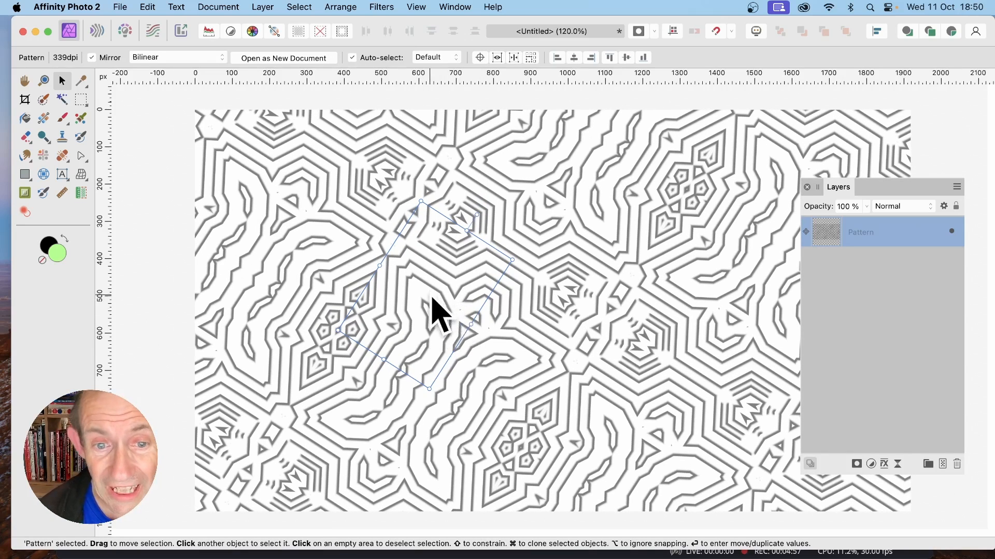
Step: Try overlaying two slightly offset duplicates on the enlarged pattern layer, and undo both
drag(441, 298, 443, 304)
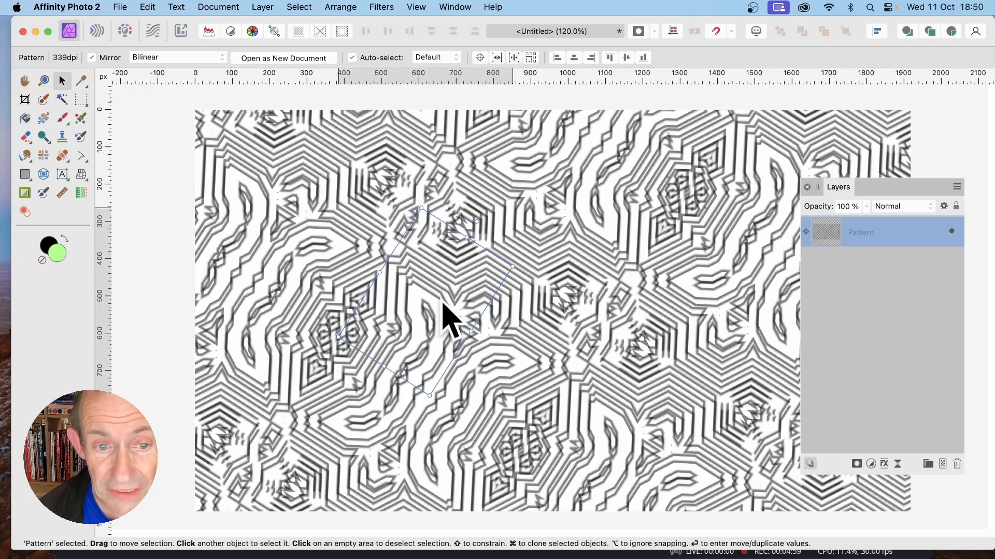
key(super+j)
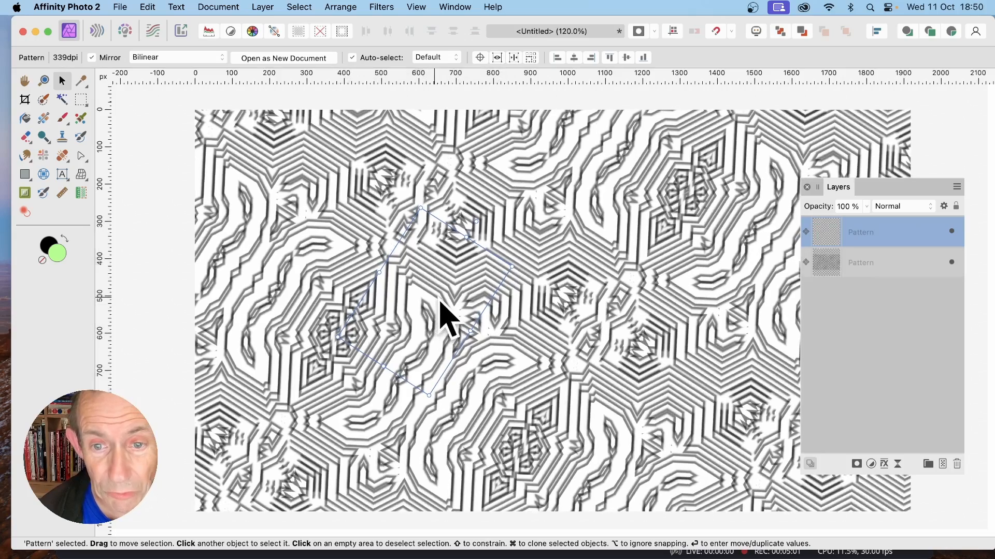
key(super+j)
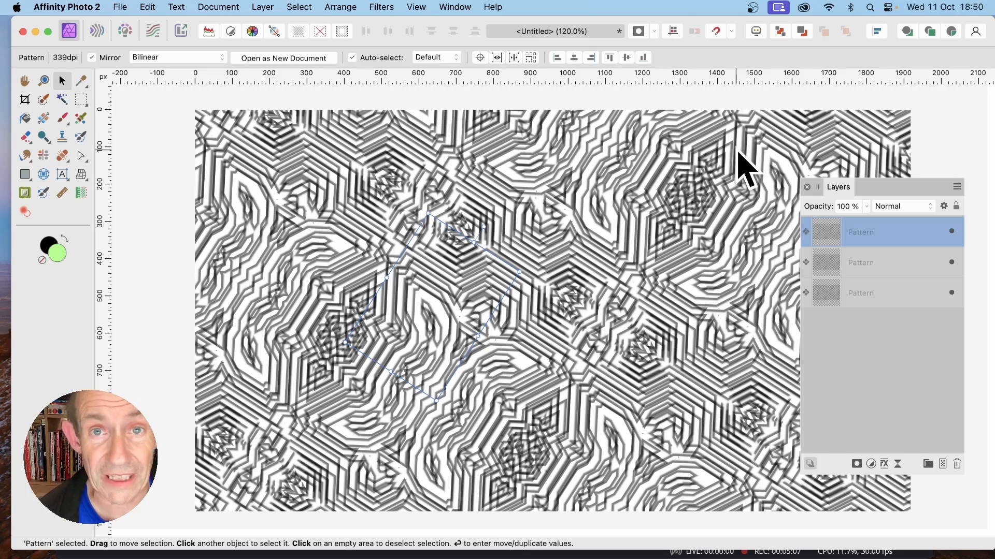
key(super+z)
key(super+z)
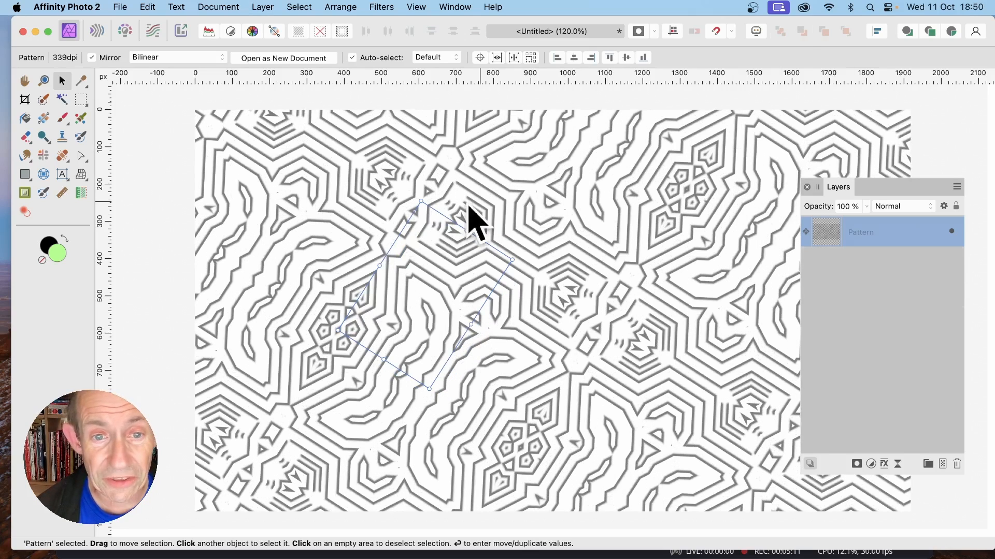
Step: Shrink the tilted pattern tile to about 220 by 315 px and repeat the Mirror filter
drag(421, 204, 423, 246)
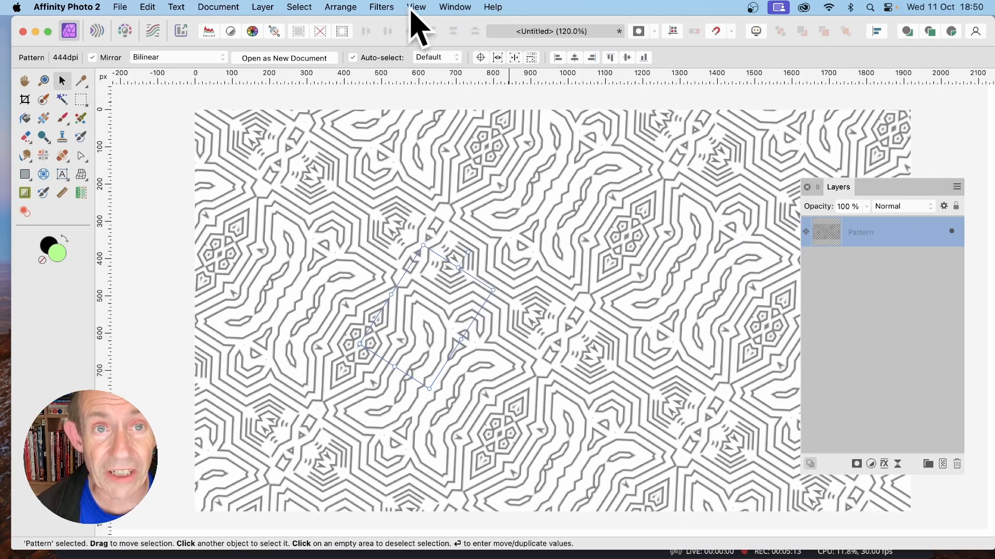
click(382, 7)
click(388, 27)
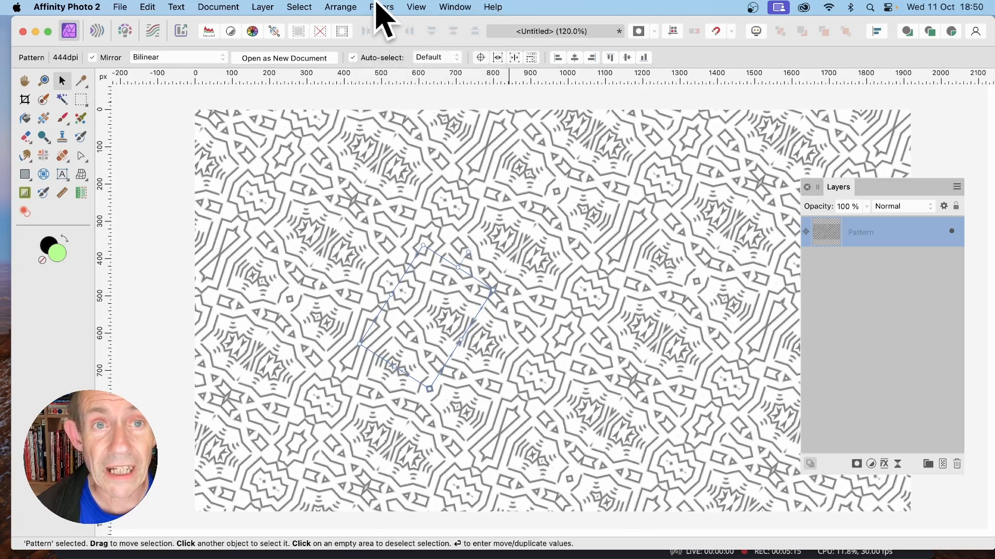
Step: Repeat the Mirror filter three times on the pattern layer
click(381, 7)
click(386, 26)
click(382, 7)
click(389, 28)
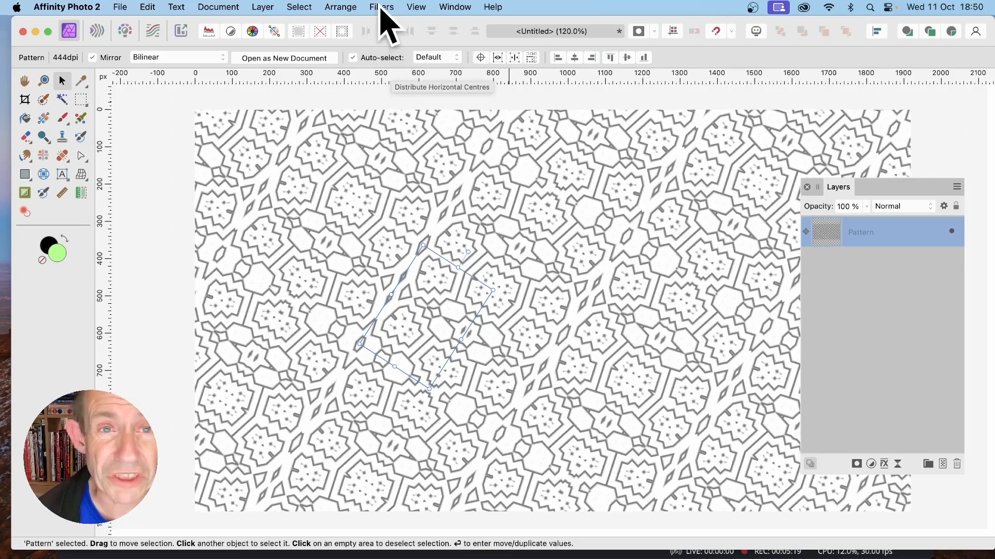
click(382, 6)
click(385, 27)
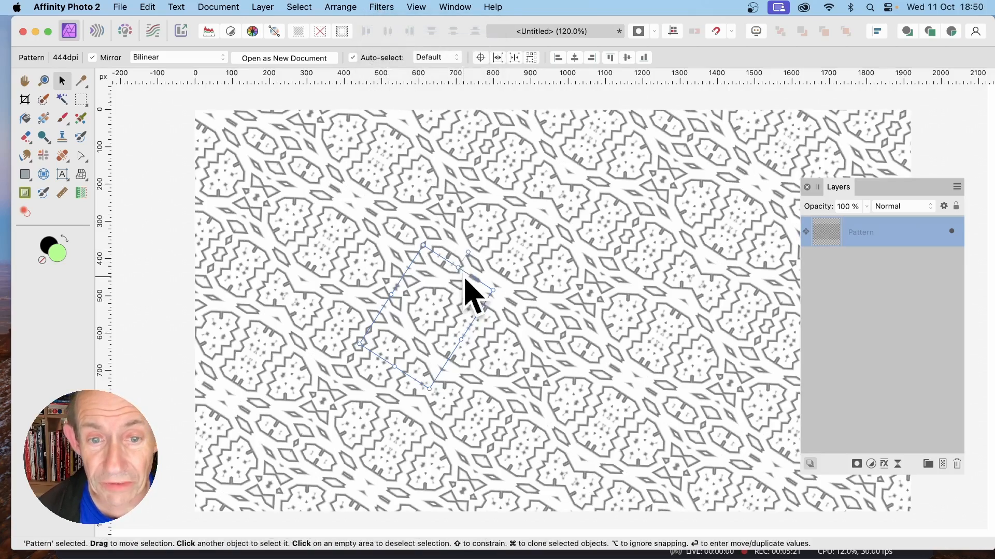
Step: Squash the pattern tile to about 220 by 255 px, tilted about 63 degrees clockwise, and repeat the Mirror filter
drag(455, 267, 475, 291)
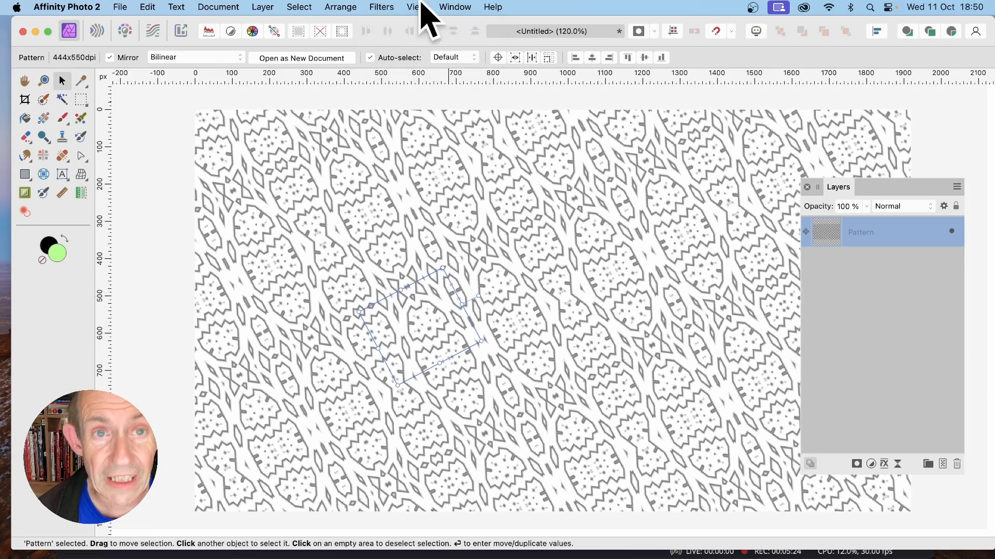
click(383, 7)
click(389, 27)
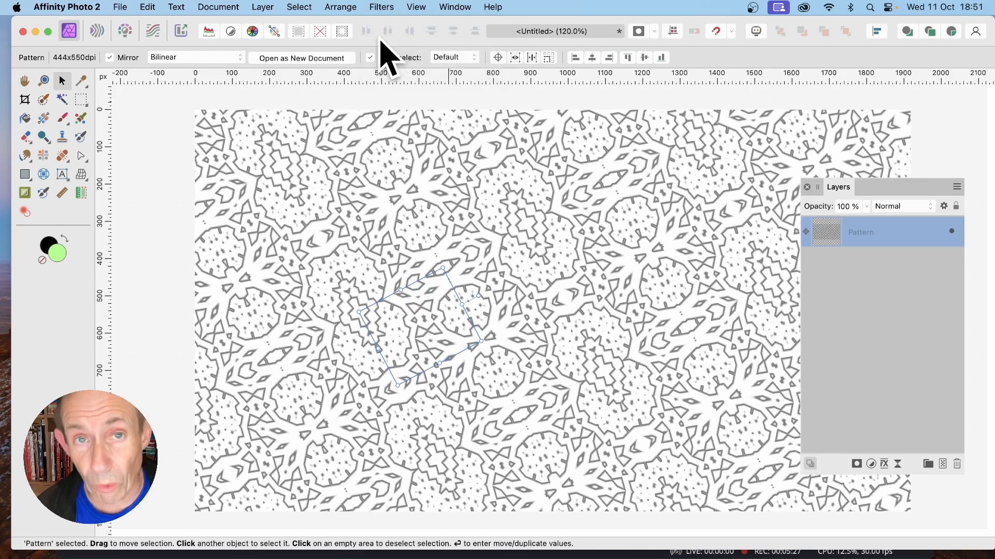
Step: Apply a Mirror filter with 2 mirrors, input angle 268° and output angle 0° to the pattern layer, and repeat it once
click(381, 6)
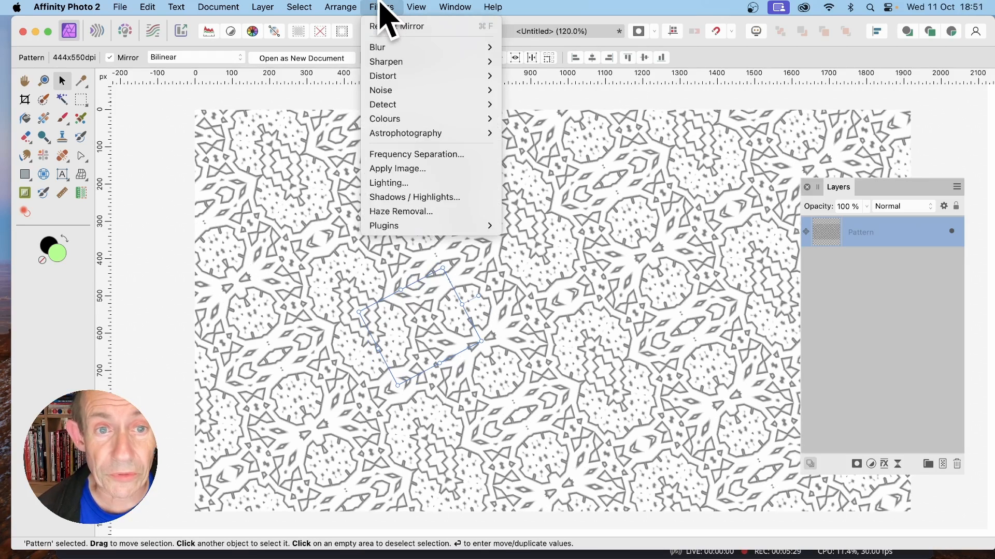
mouse_move(386, 75)
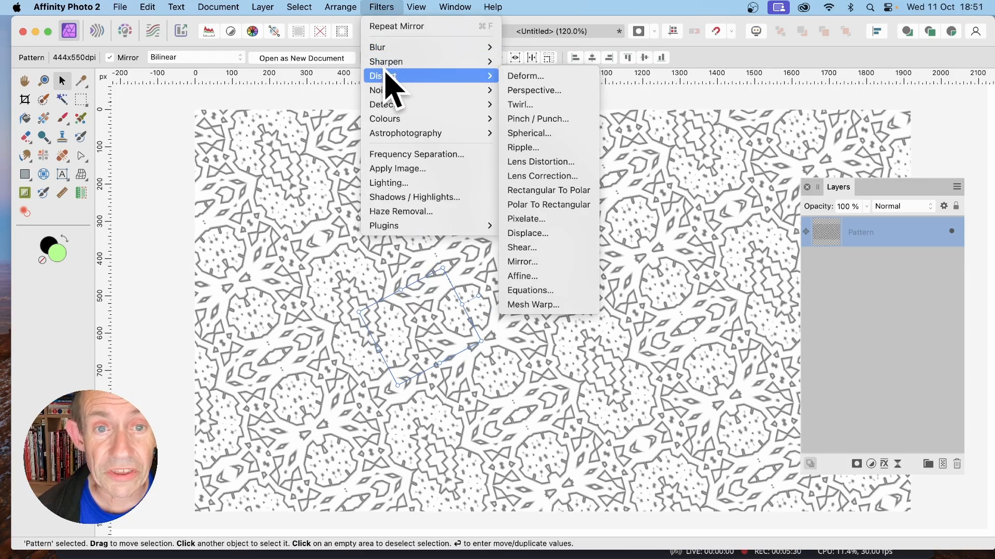
click(553, 262)
drag(899, 411, 548, 148)
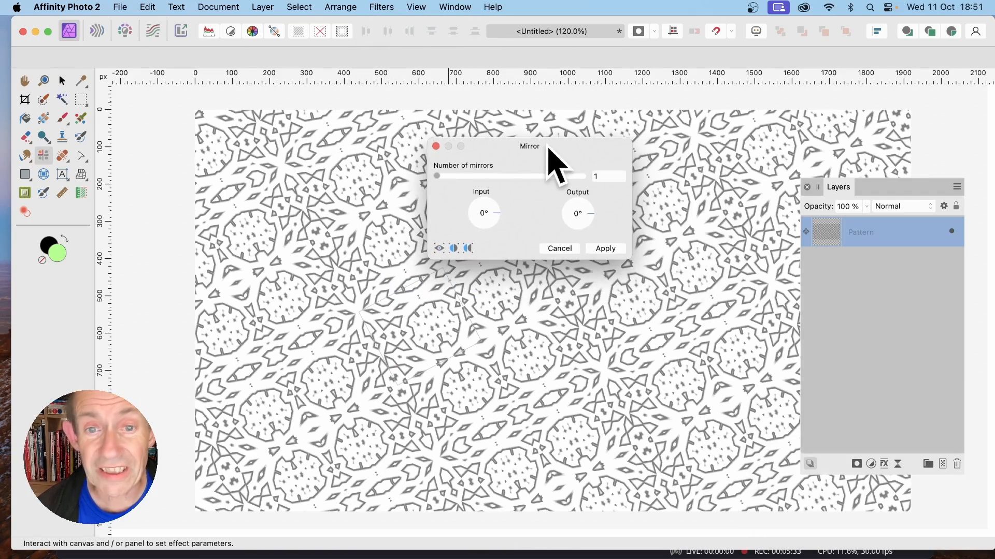
click(445, 177)
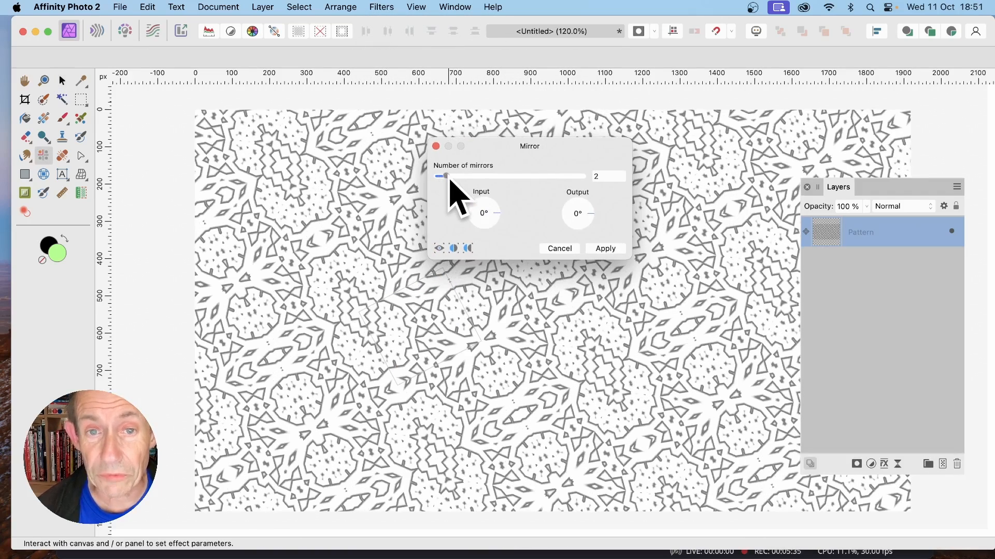
click(499, 226)
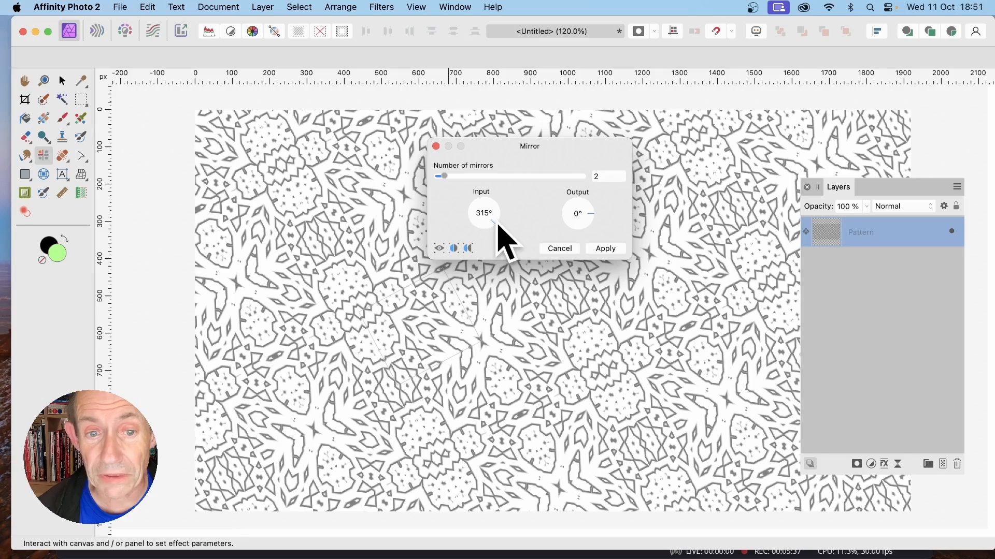
drag(497, 223, 484, 239)
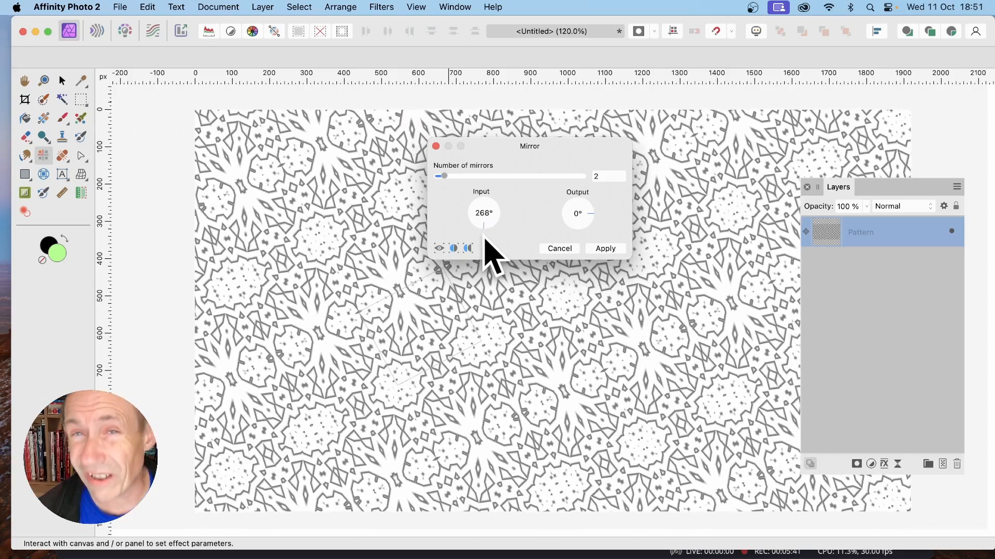
click(606, 249)
click(392, 7)
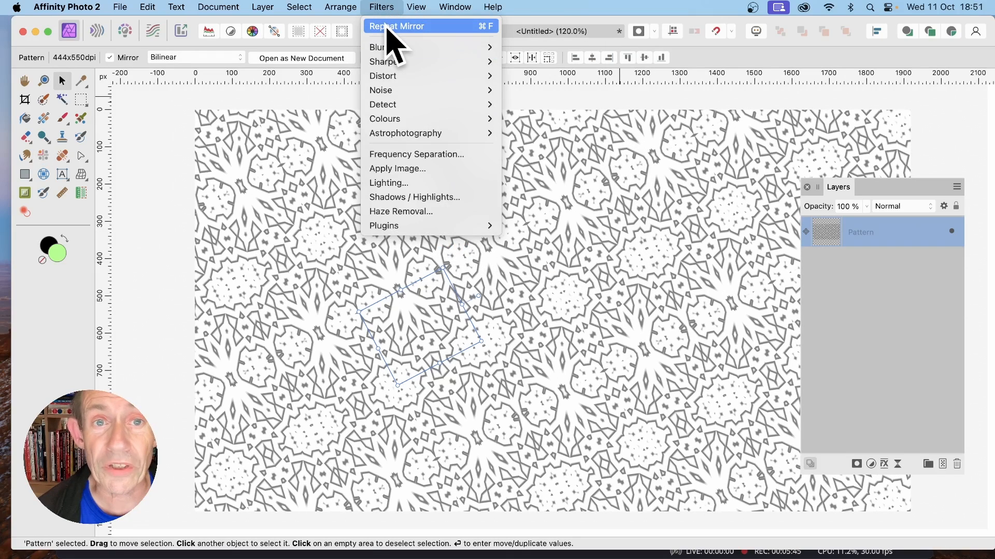
click(386, 27)
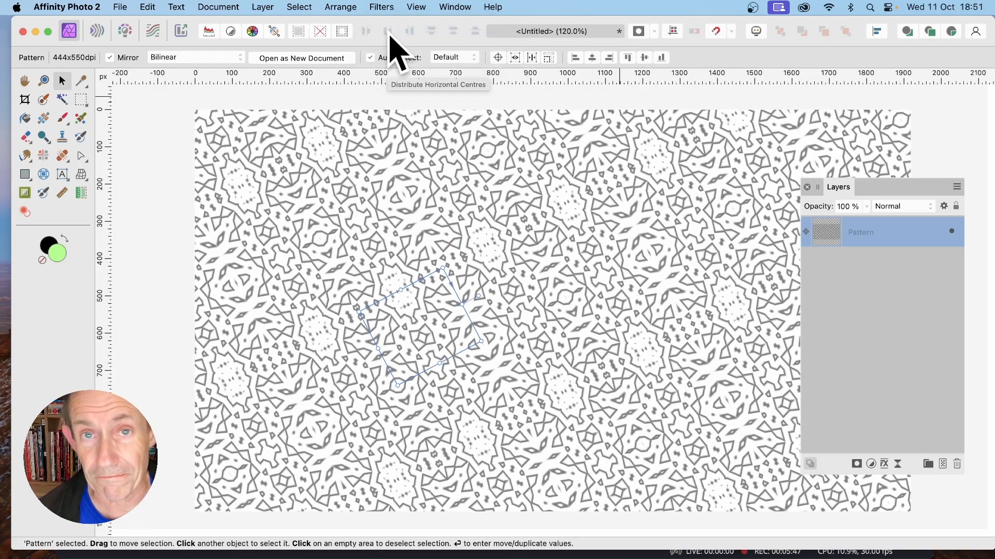